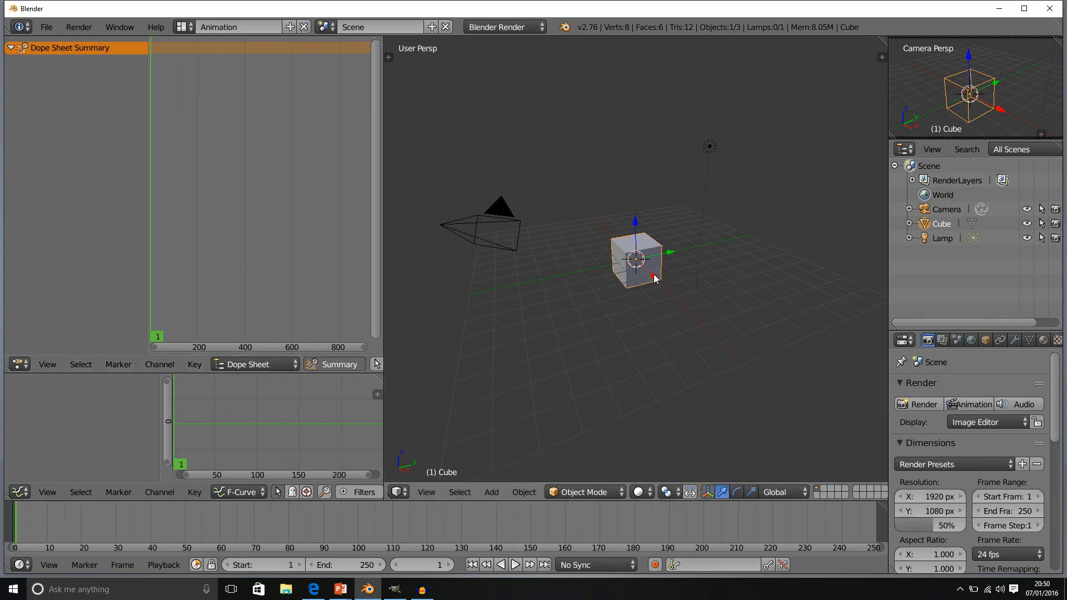
# Step: Move the cube back along the negative X axis and insert a LocRotScale keyframe at frame 1
pyautogui.moveTo(655, 278); pyautogui.dragTo(604, 235)
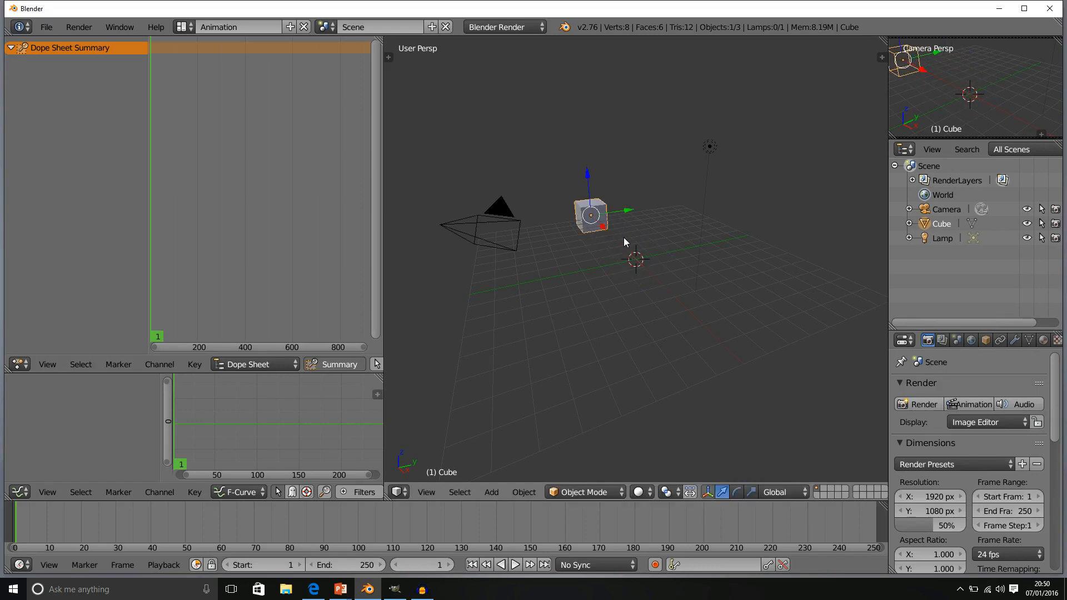
pyautogui.press('i')
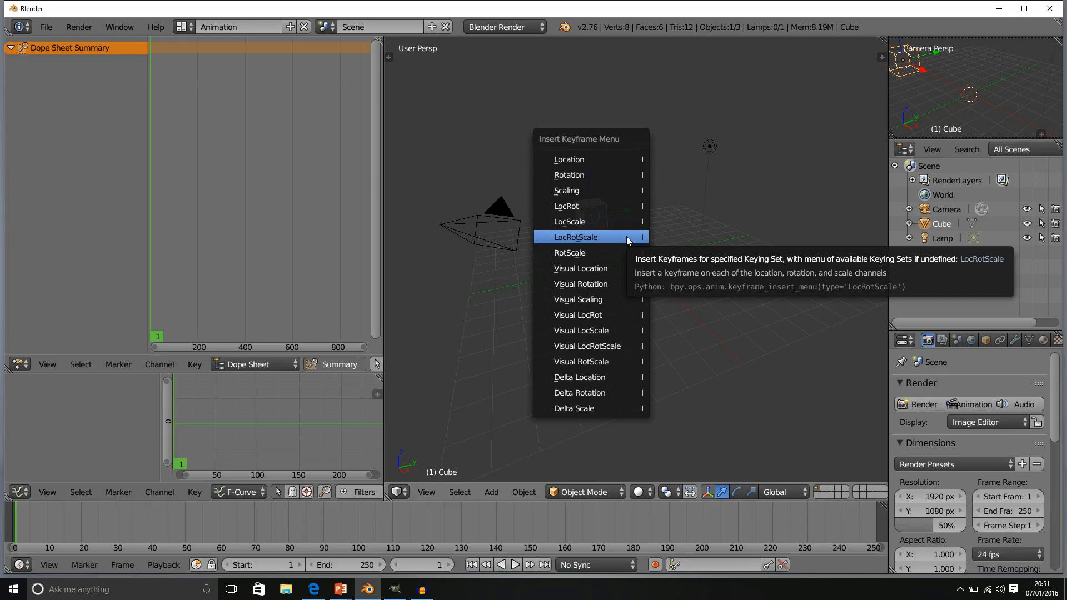
pyautogui.click(629, 240)
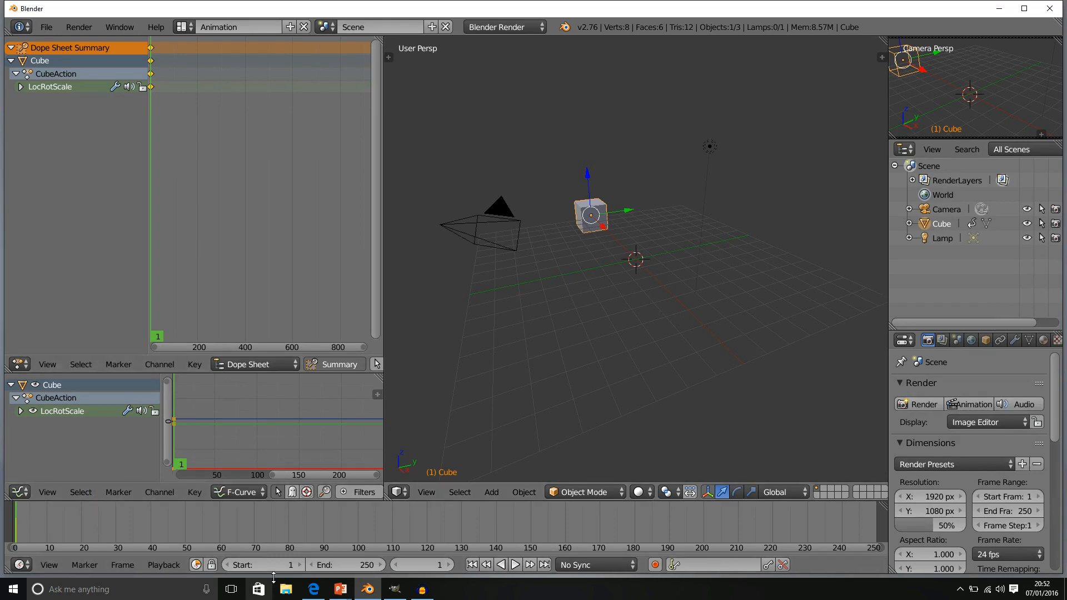
# Step: Set the current frame to 30 and move the cube in the positive Y direction, plus a short distance along positive X
pyautogui.click(439, 564)
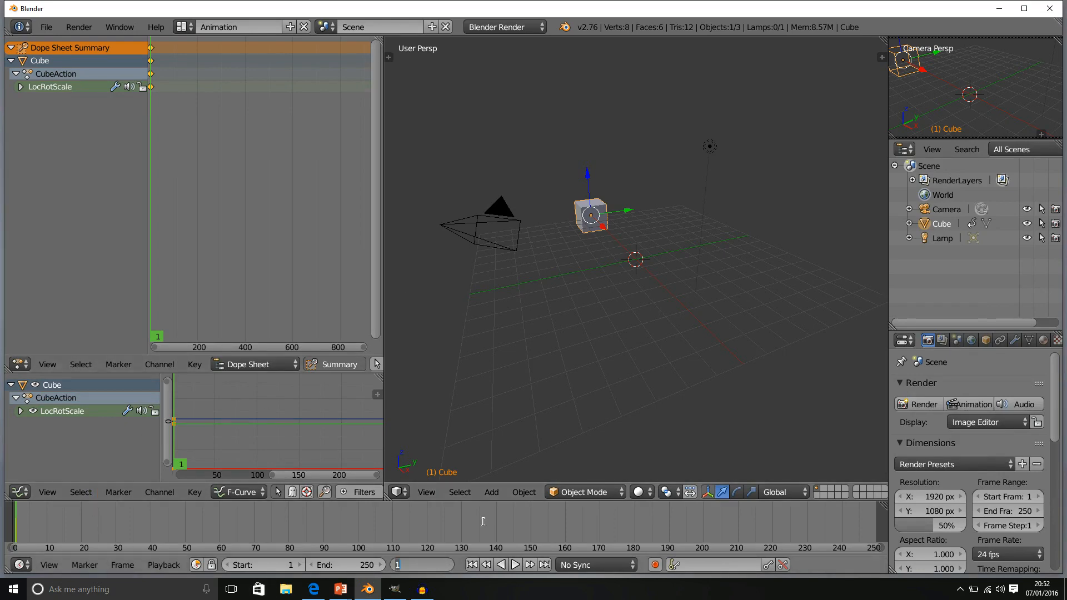
pyautogui.write('30')
pyautogui.press('Return')
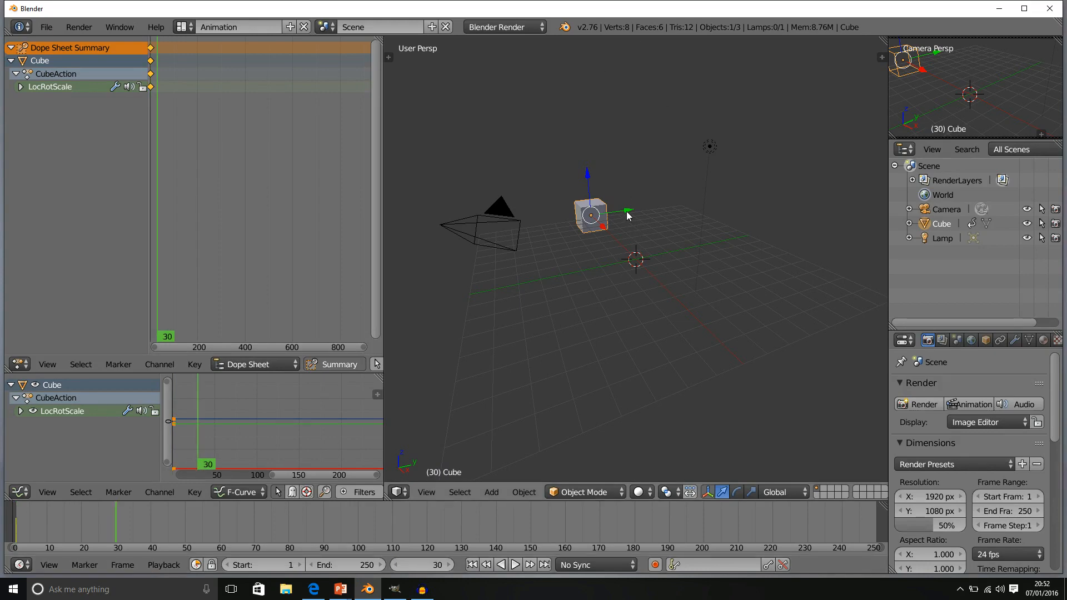
pyautogui.press('g')
pyautogui.click(672, 218)
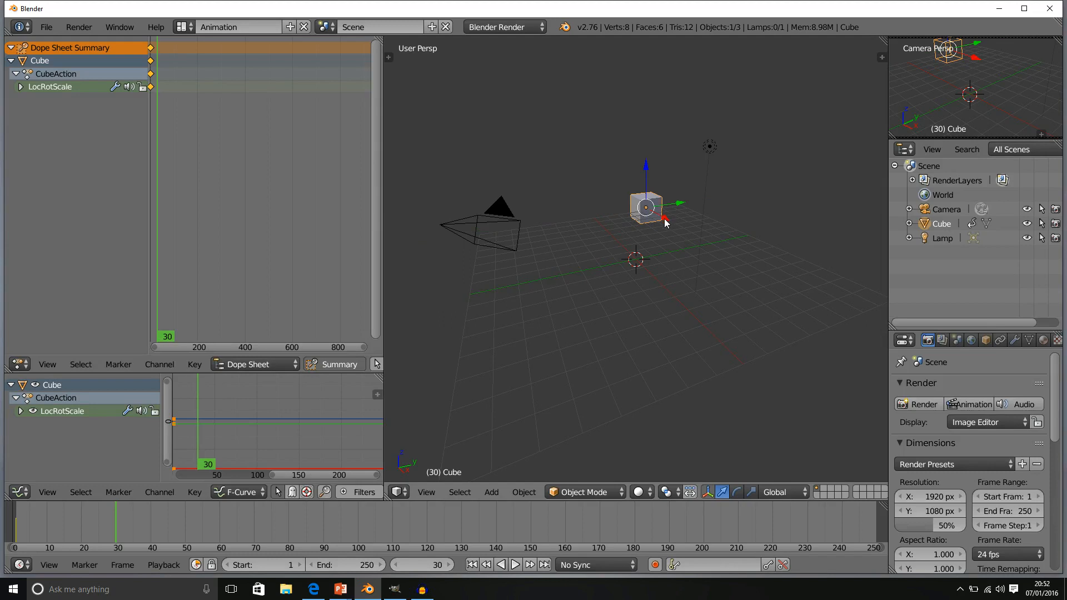
pyautogui.press('g')
pyautogui.press('x')
pyautogui.click(695, 220)
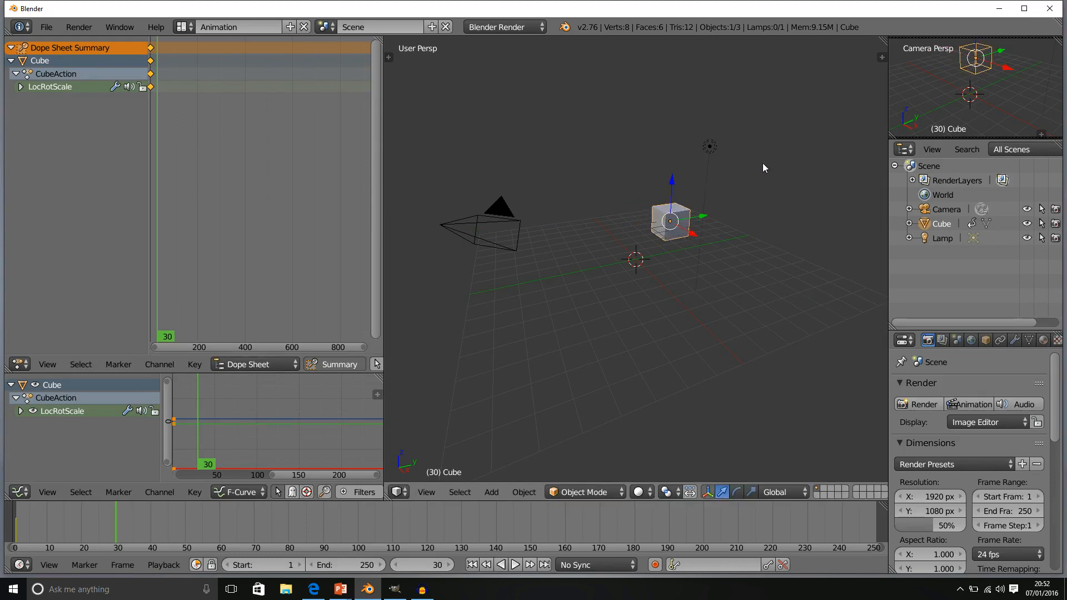
# Step: Rotate the cube 30° about the global Z axis and insert a LocRotScale keyframe at frame 30
pyautogui.press('r')
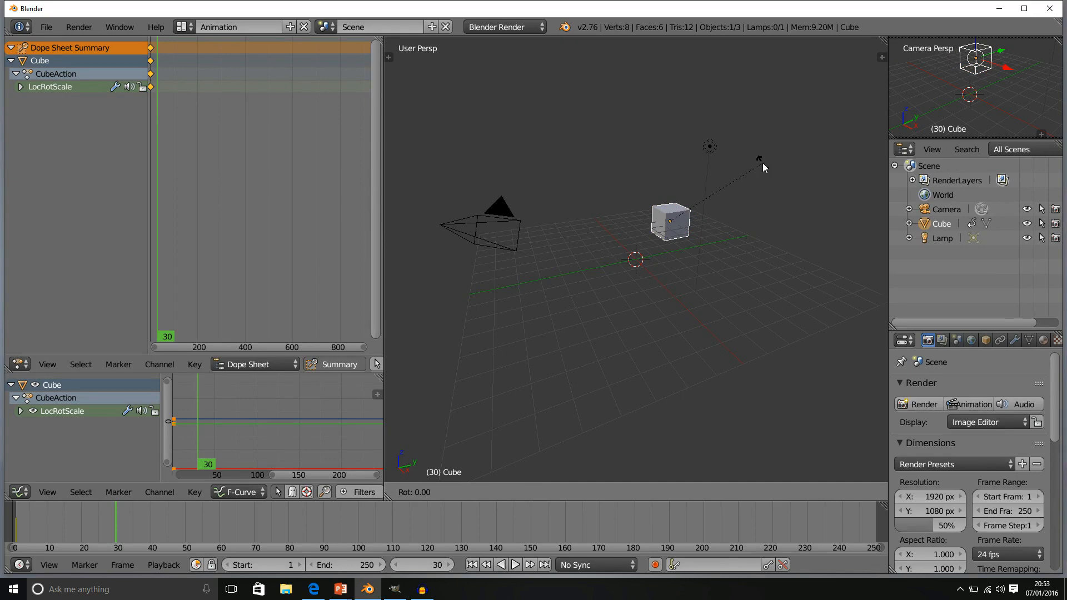
pyautogui.write('z30')
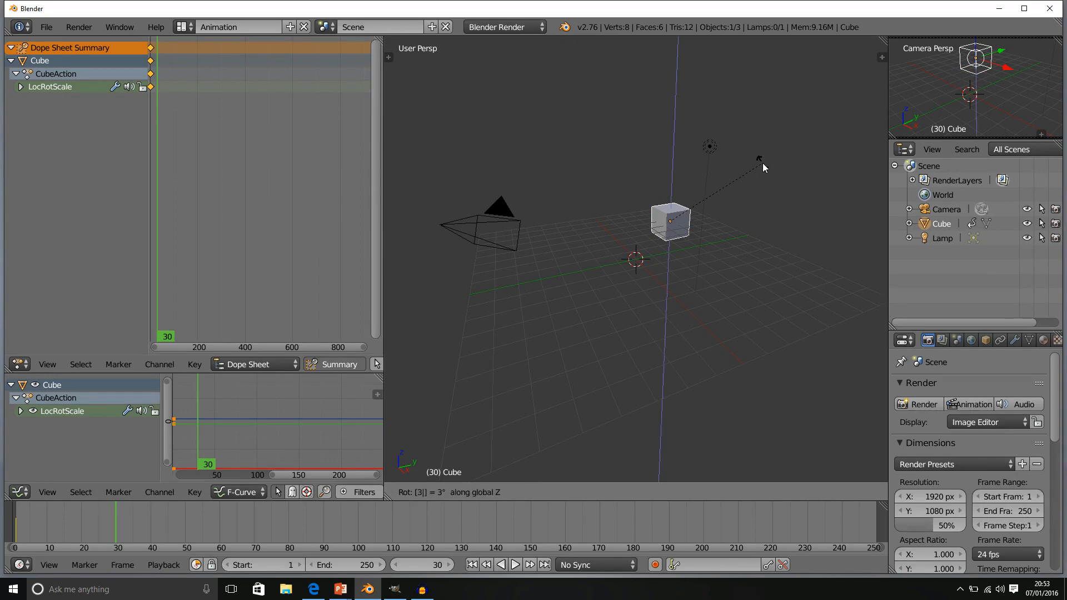
pyautogui.press('Return')
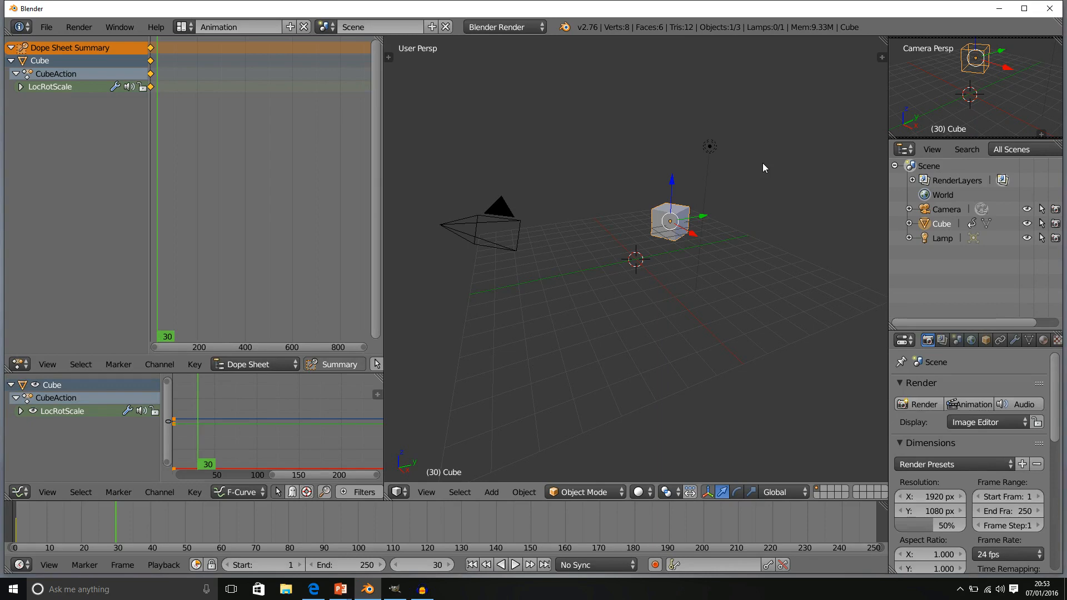
pyautogui.press('i')
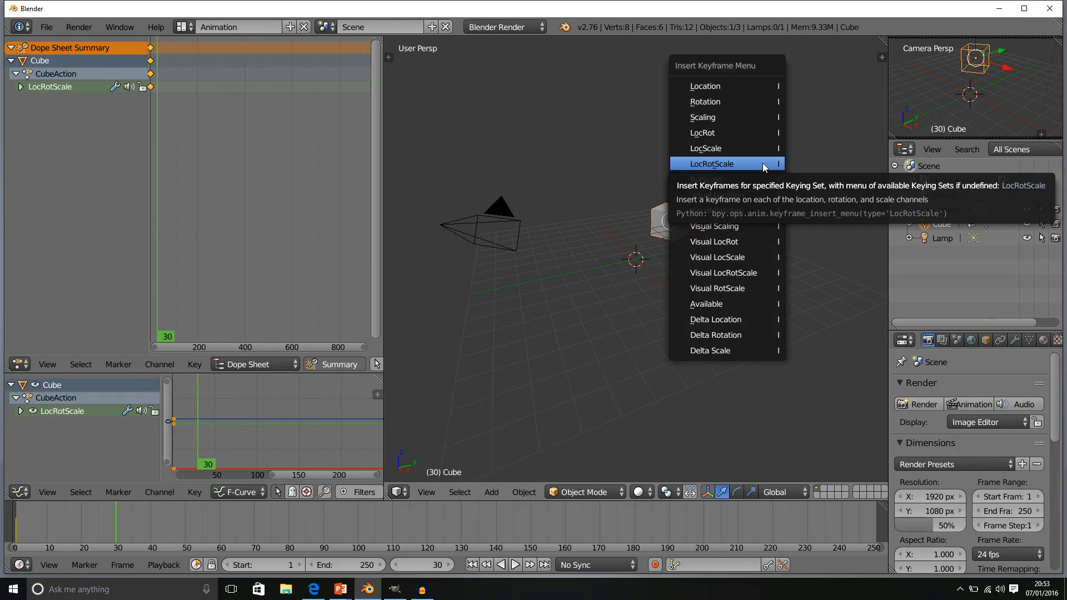
pyautogui.click(763, 163)
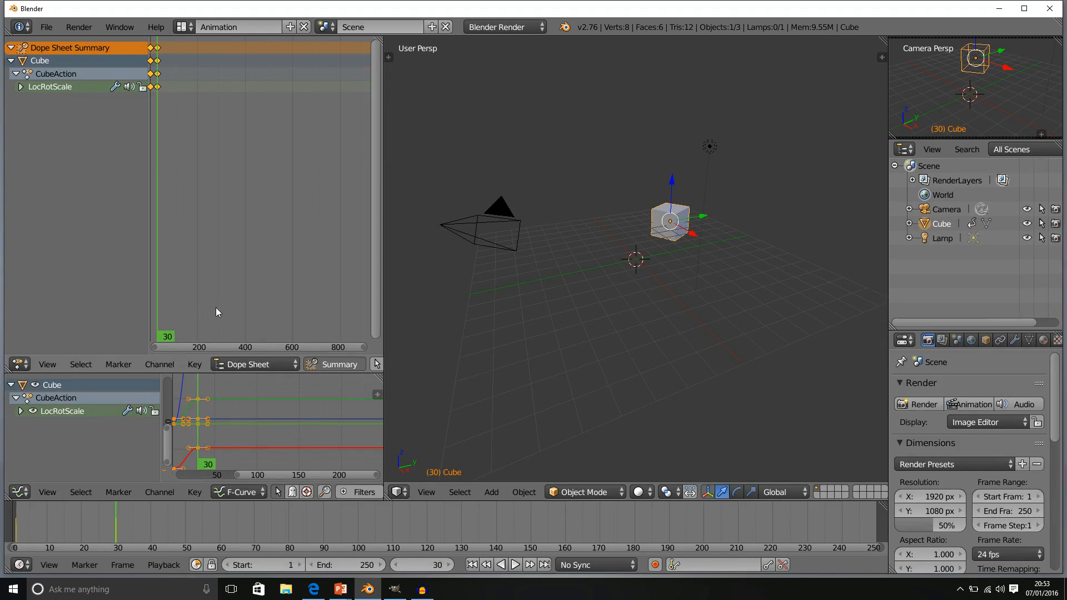
# Step: Examine the cube's keyframes at different time scales in the Dope Sheet, ending with frames 0 to 60 in view
pyautogui.scroll(-1, 216, 308)
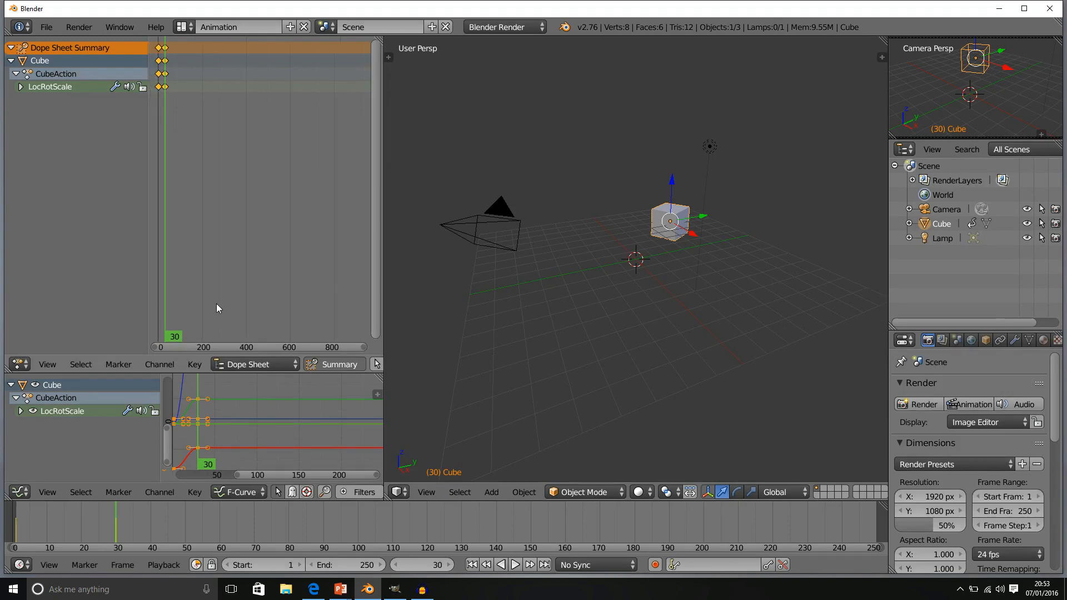
pyautogui.scroll(-1, 216, 308)
pyautogui.scroll(-1, 221, 348)
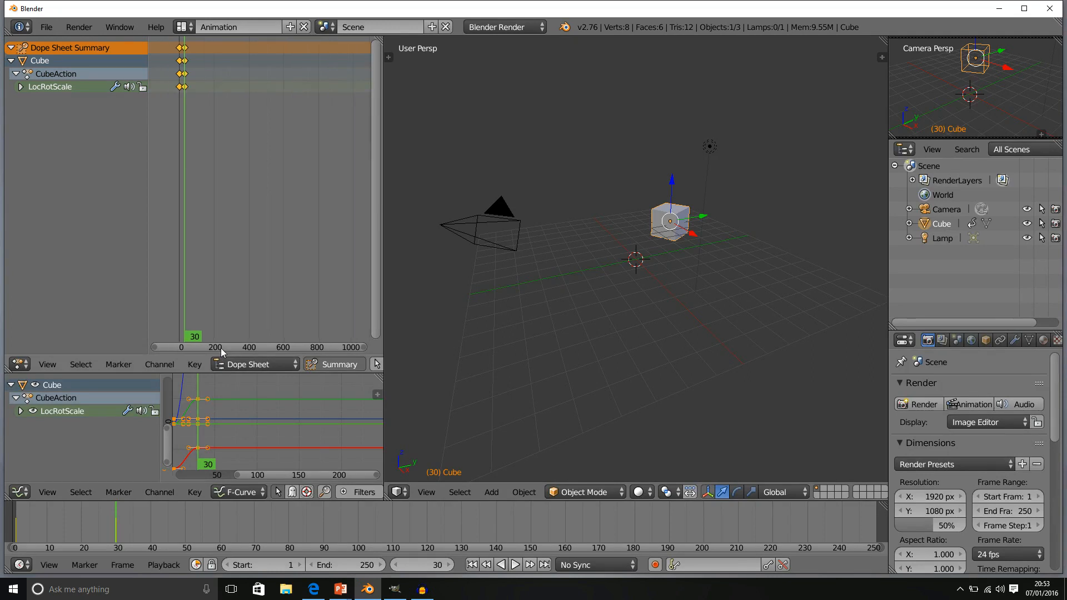
pyautogui.scroll(2, 221, 348)
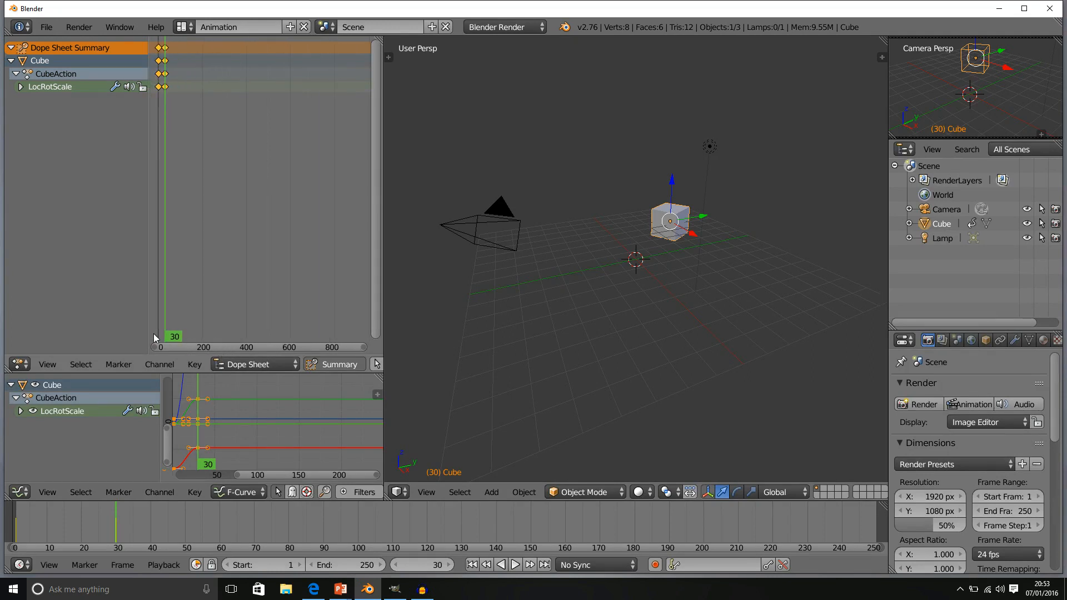
pyautogui.moveTo(168, 348); pyautogui.dragTo(104, 334)
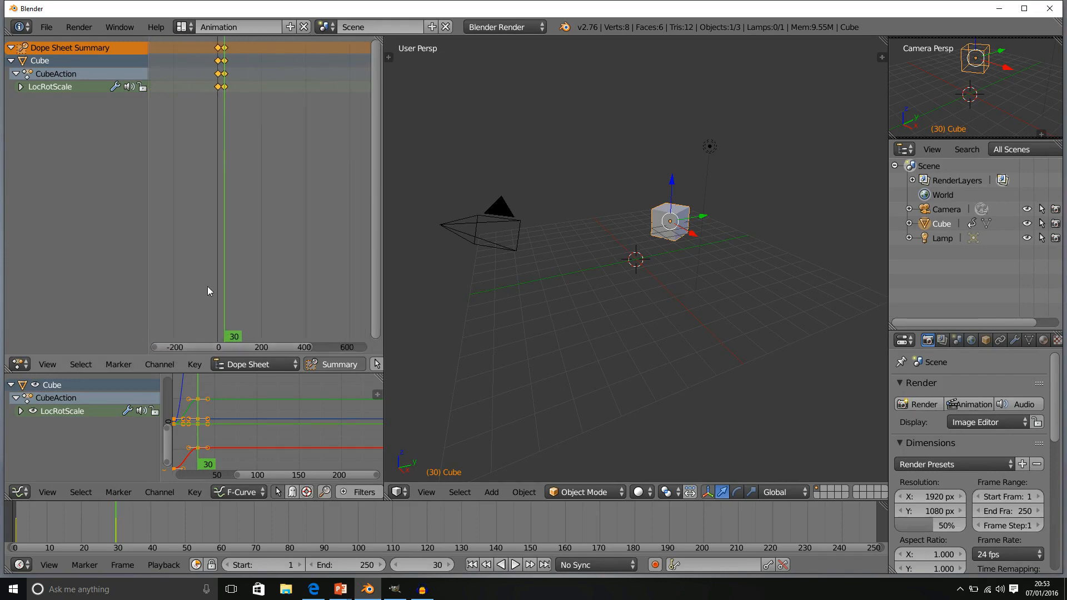
pyautogui.scroll(-8, 222, 281)
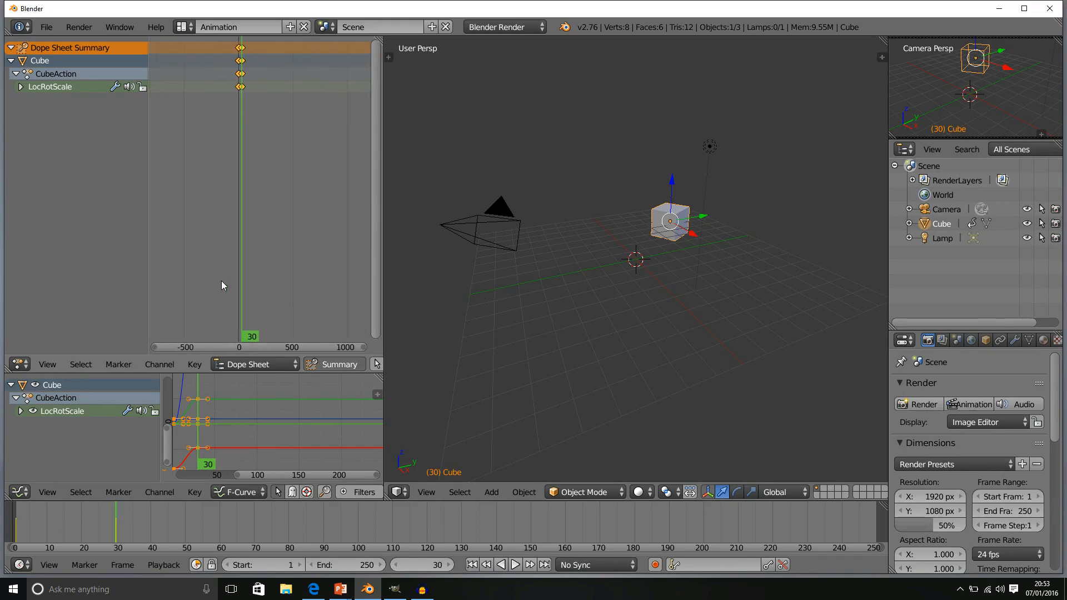
pyautogui.scroll(-2, 221, 282)
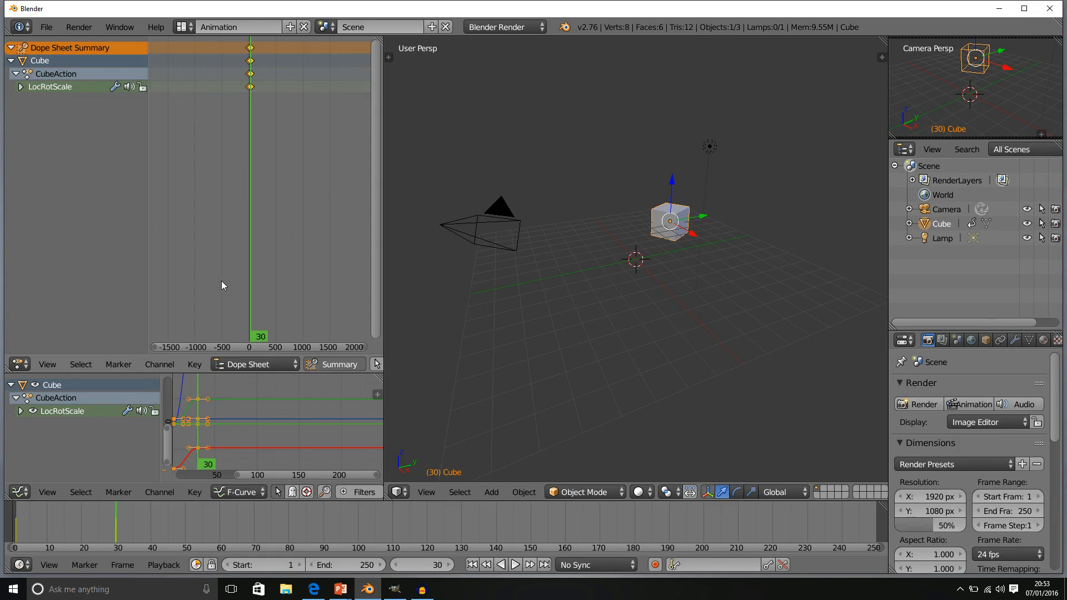
pyautogui.scroll(14, 221, 279)
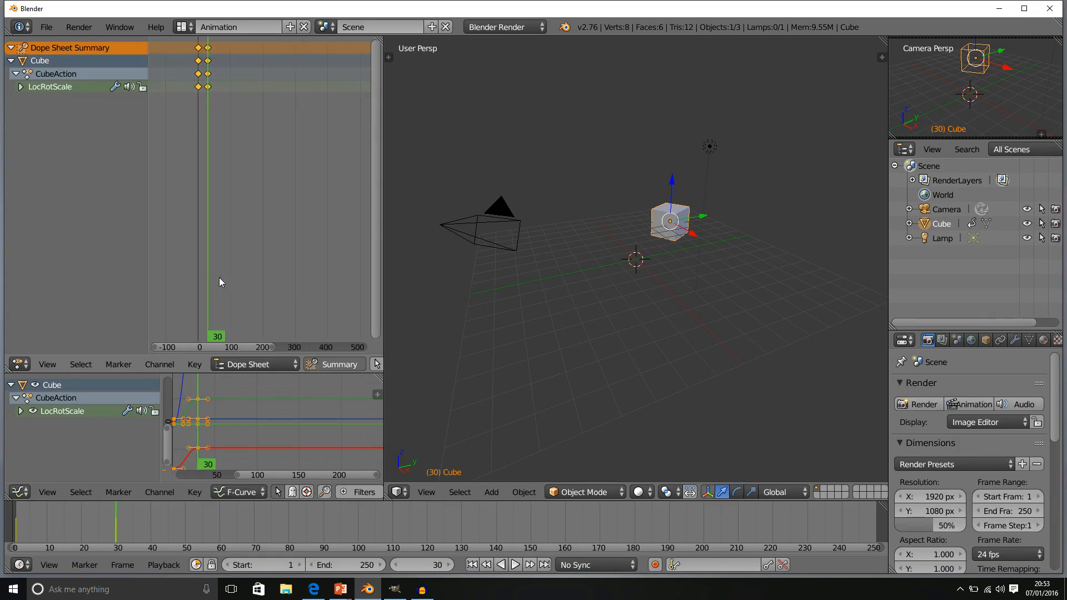
pyautogui.scroll(8, 218, 278)
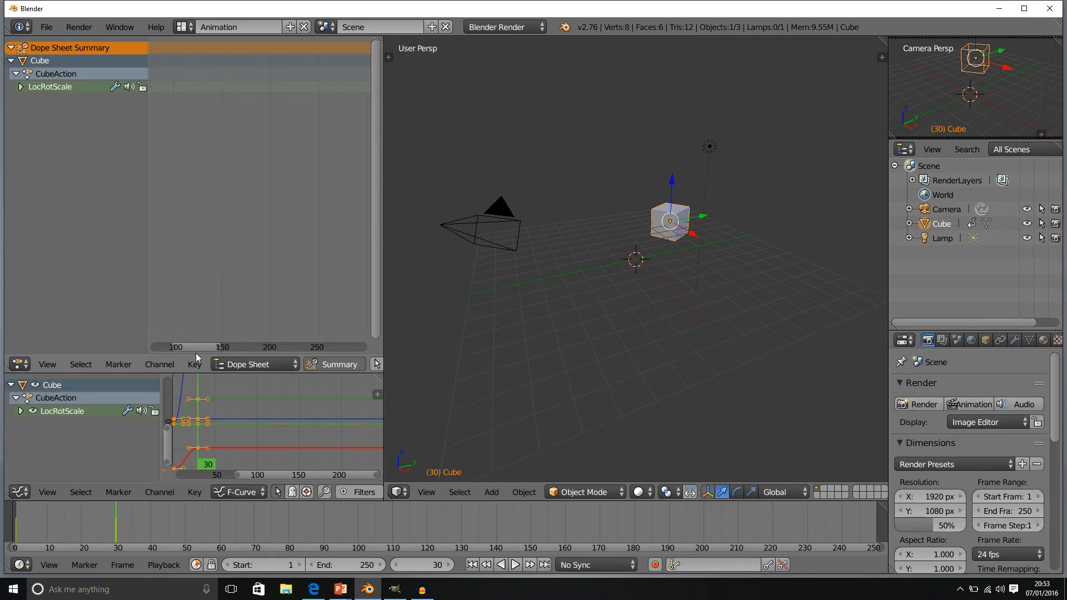
pyautogui.moveTo(200, 347); pyautogui.dragTo(168, 342)
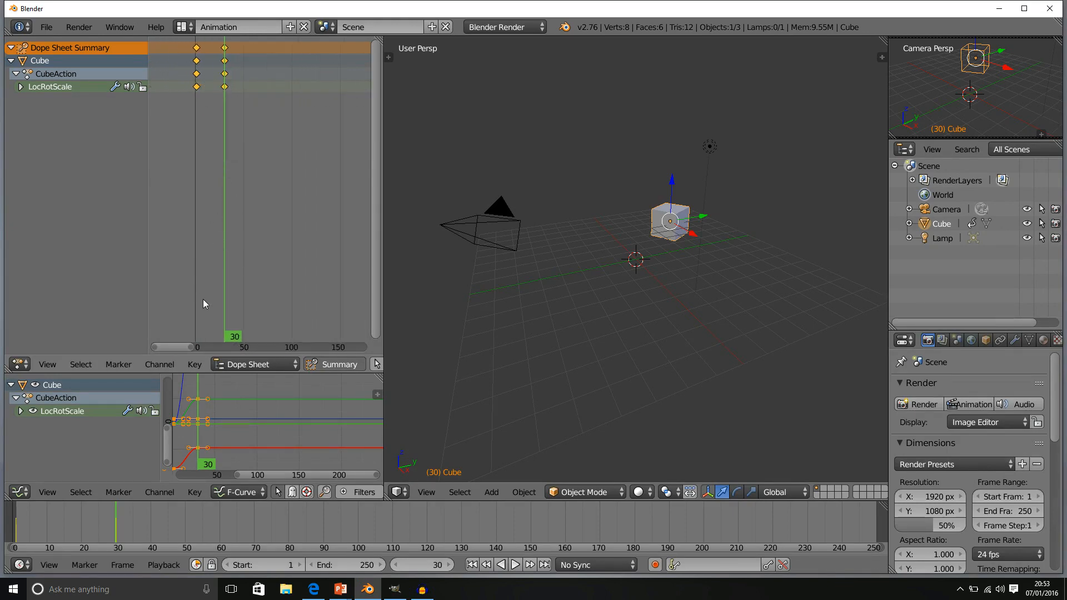
pyautogui.scroll(5, 206, 323)
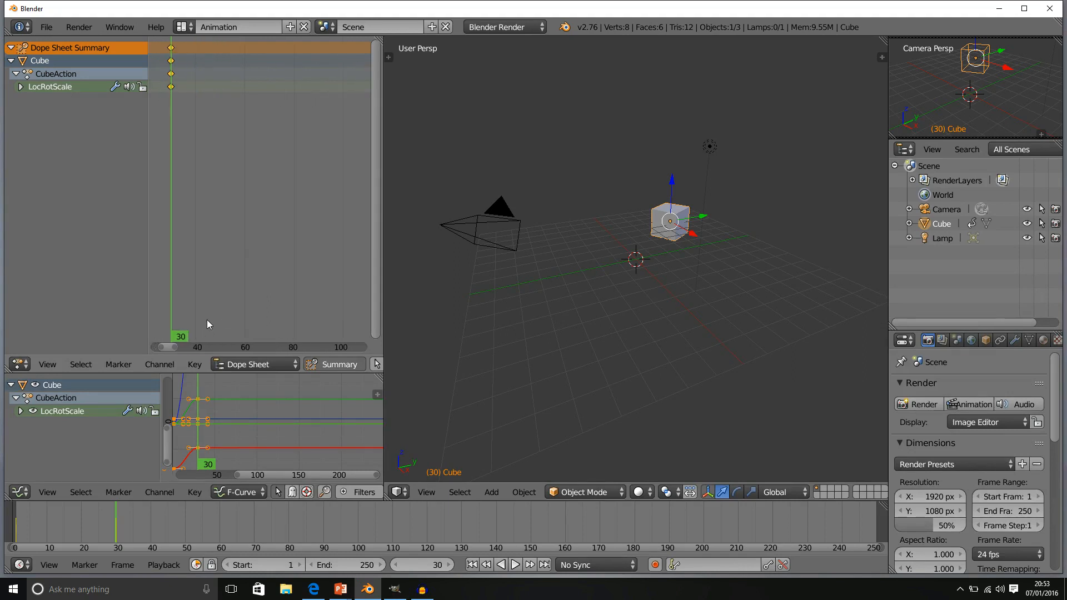
pyautogui.moveTo(165, 342); pyautogui.dragTo(158, 342)
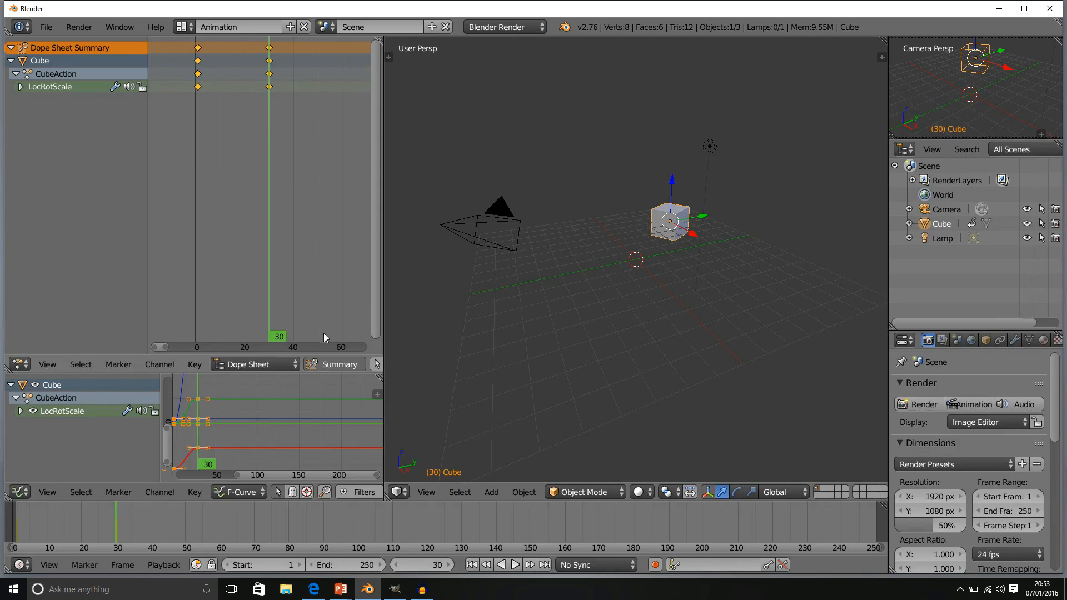
# Step: Go to frame 60 and move the cube along positive X and negative Y to near the grid's centre
pyautogui.moveTo(345, 326); pyautogui.dragTo(344, 327)
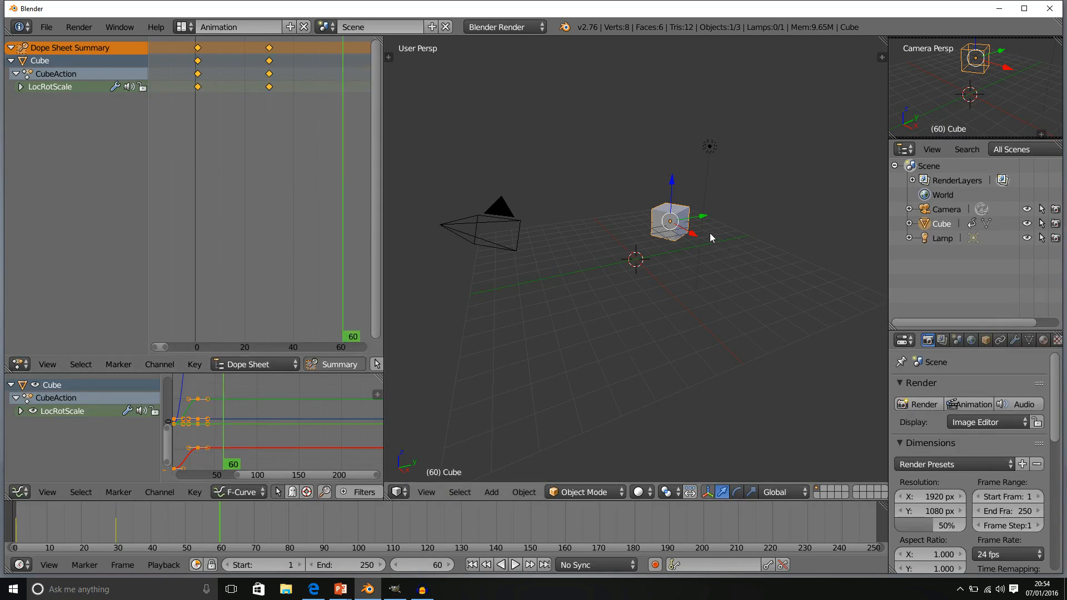
pyautogui.moveTo(695, 236); pyautogui.dragTo(715, 261)
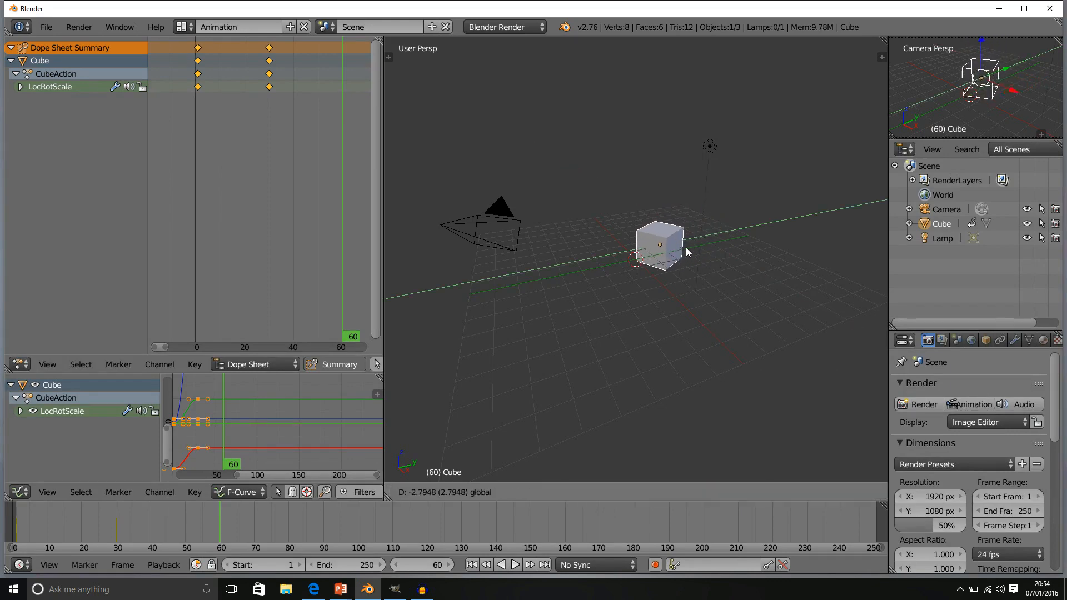
pyautogui.click(684, 228)
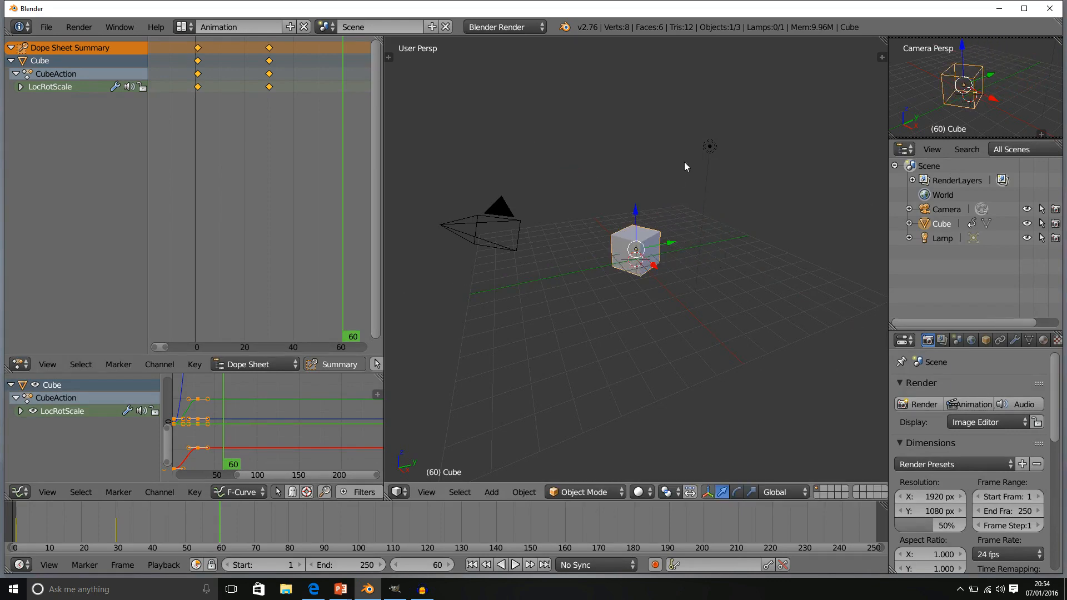
# Step: Rotate the cube another 30° about the global Z axis and insert a LocRotScale keyframe at frame 60
pyautogui.press('r')
pyautogui.write('z')
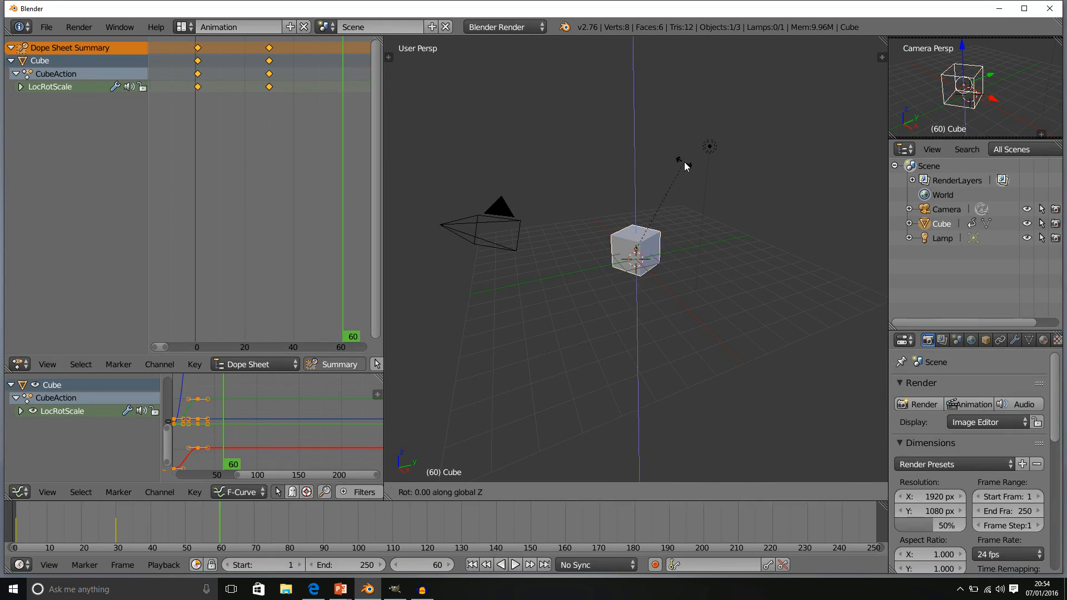
pyautogui.write('30')
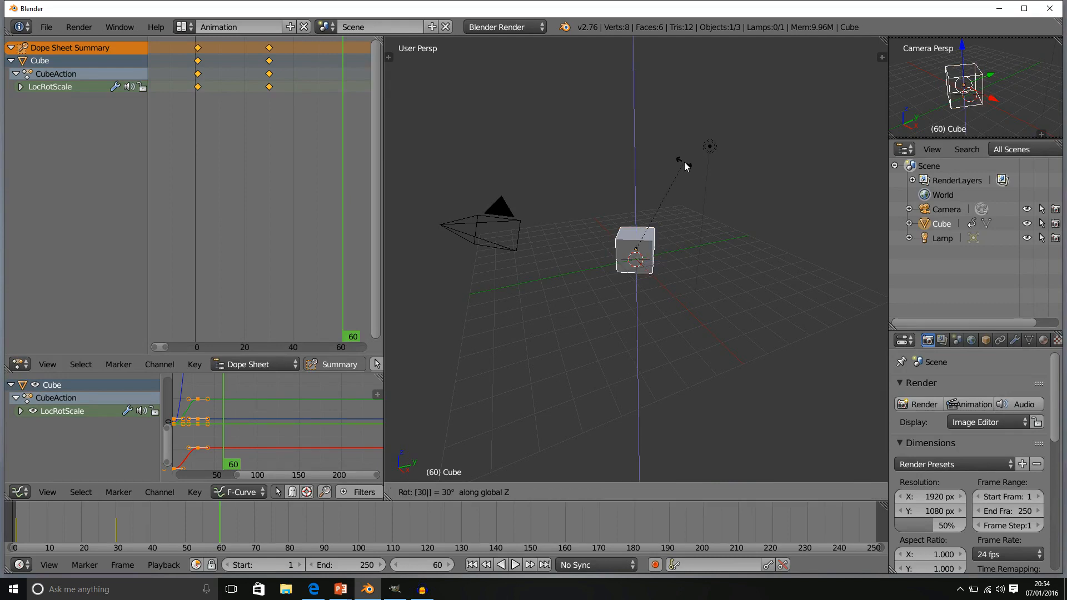
pyautogui.press('Return')
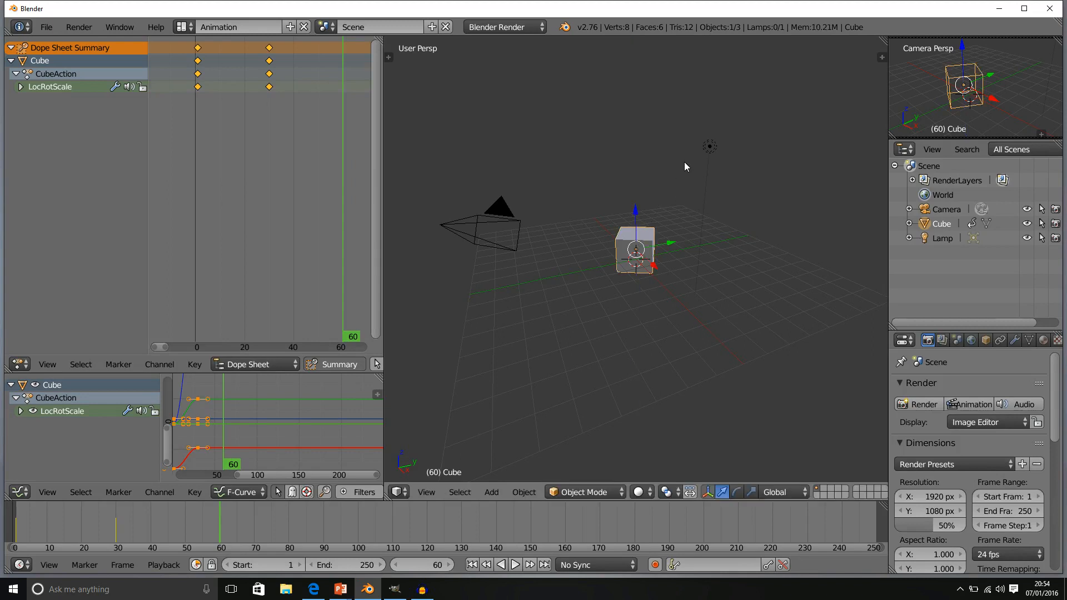
pyautogui.press('i')
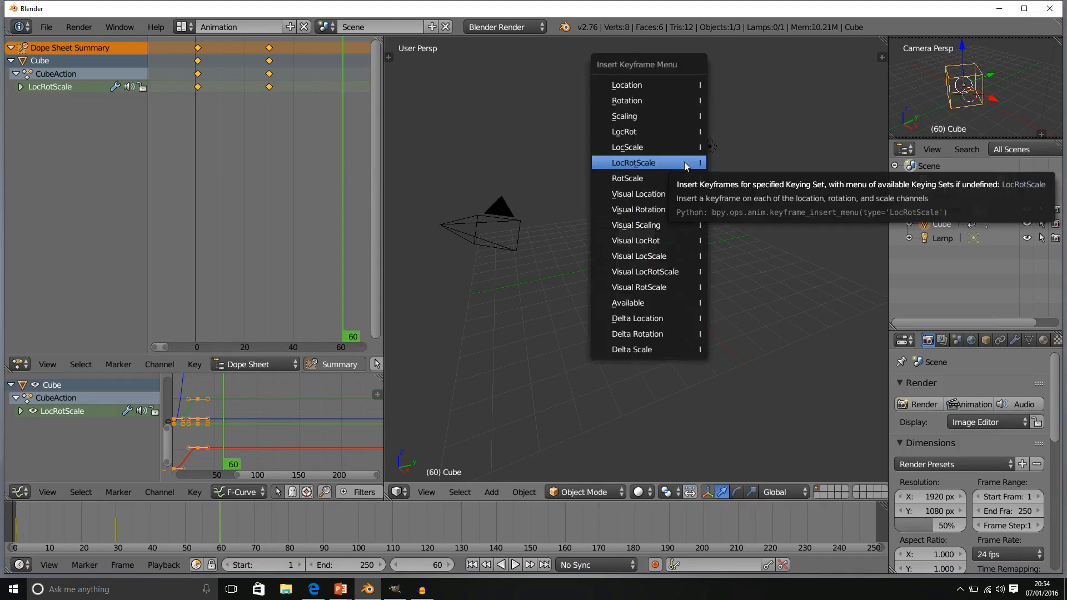
pyautogui.click(685, 162)
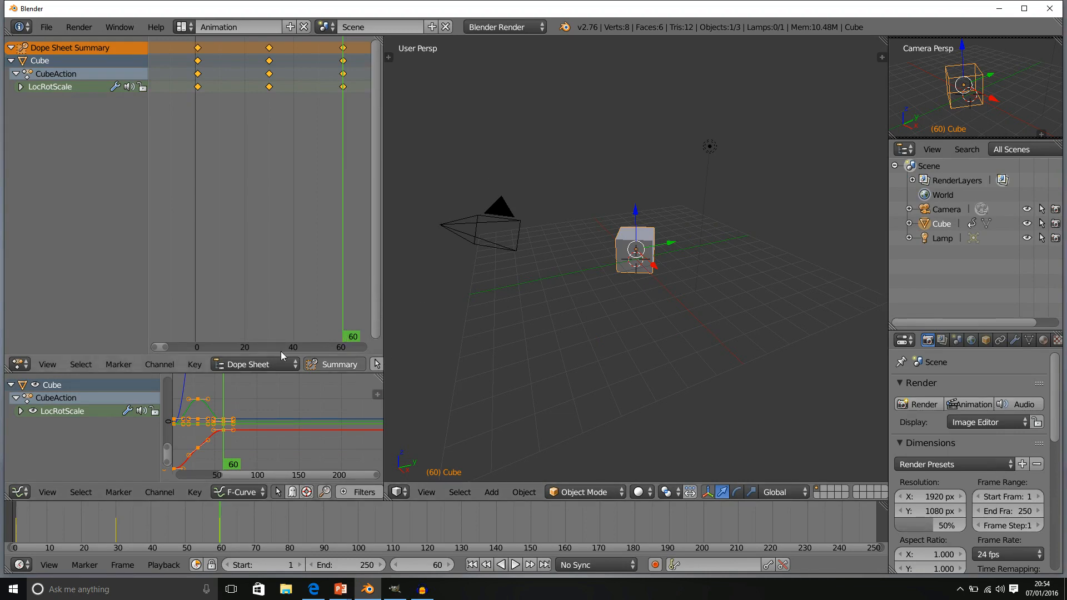
# Step: Go to frame 90 and move the cube along negative global Y and about 3.3 units along positive global X
pyautogui.scroll(-5, 280, 345)
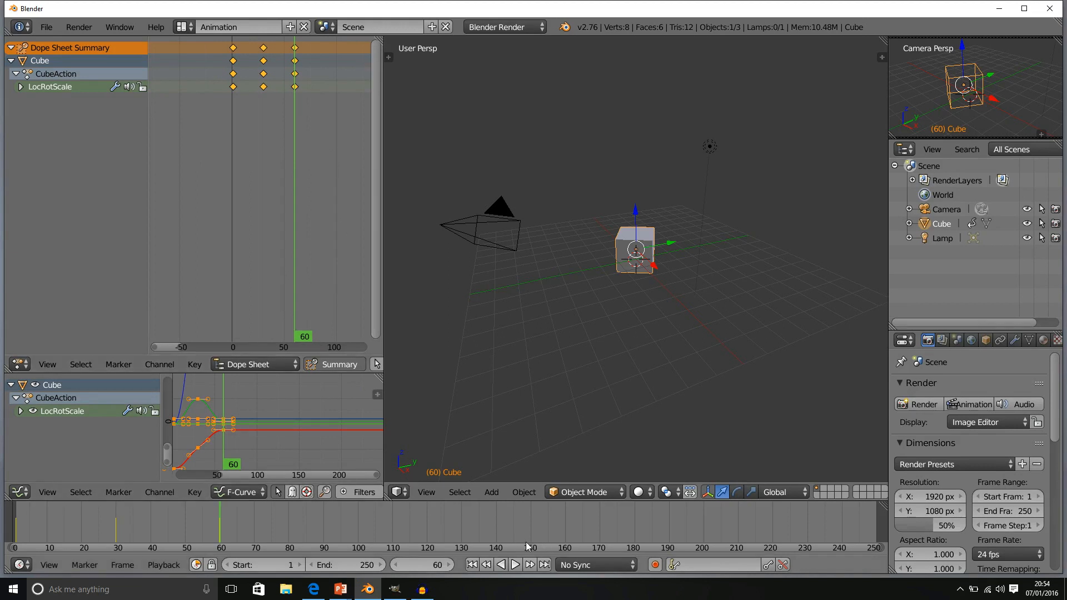
pyautogui.click(429, 565)
pyautogui.write('90')
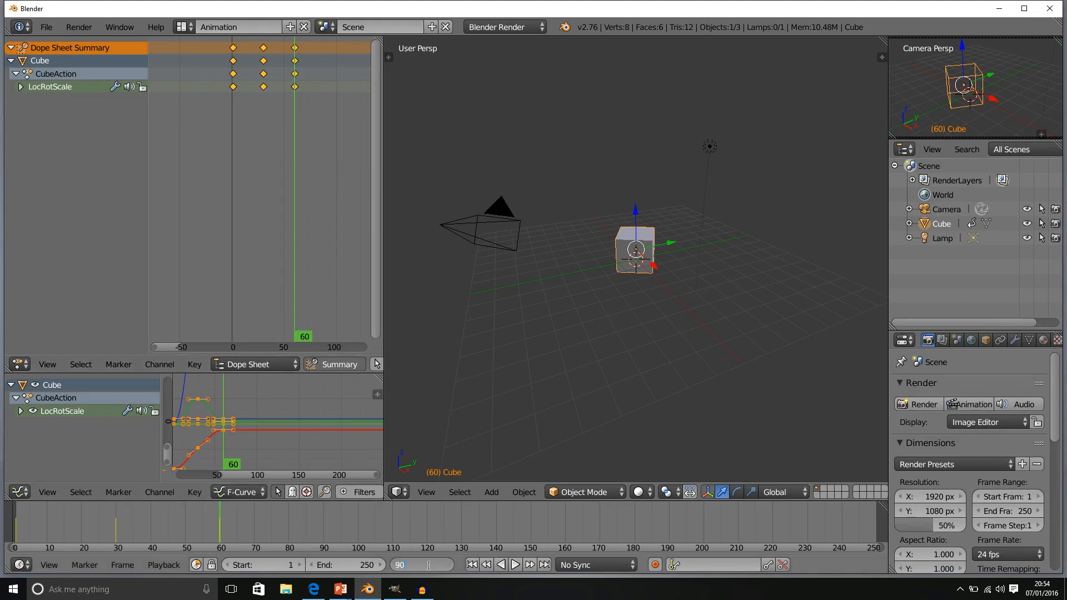
pyautogui.press('Return')
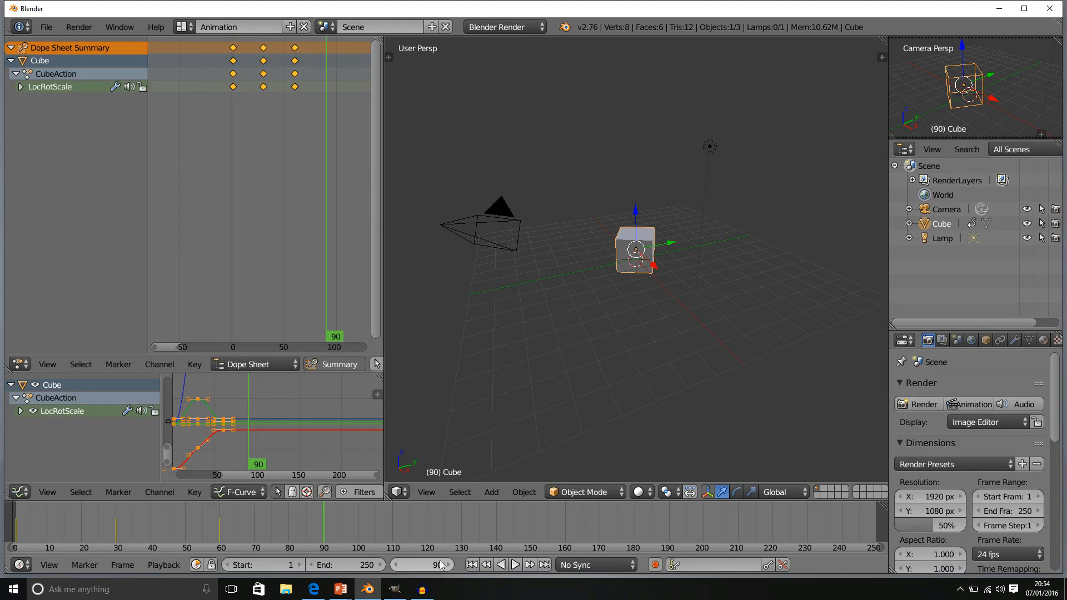
pyautogui.press('g')
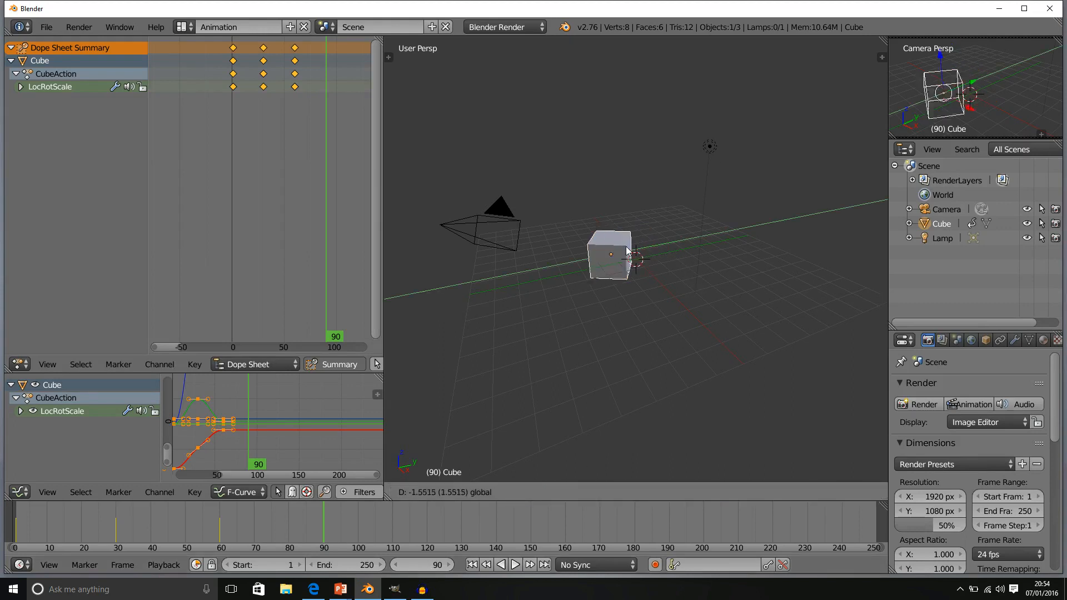
pyautogui.click(586, 249)
pyautogui.press('g')
pyautogui.press('x')
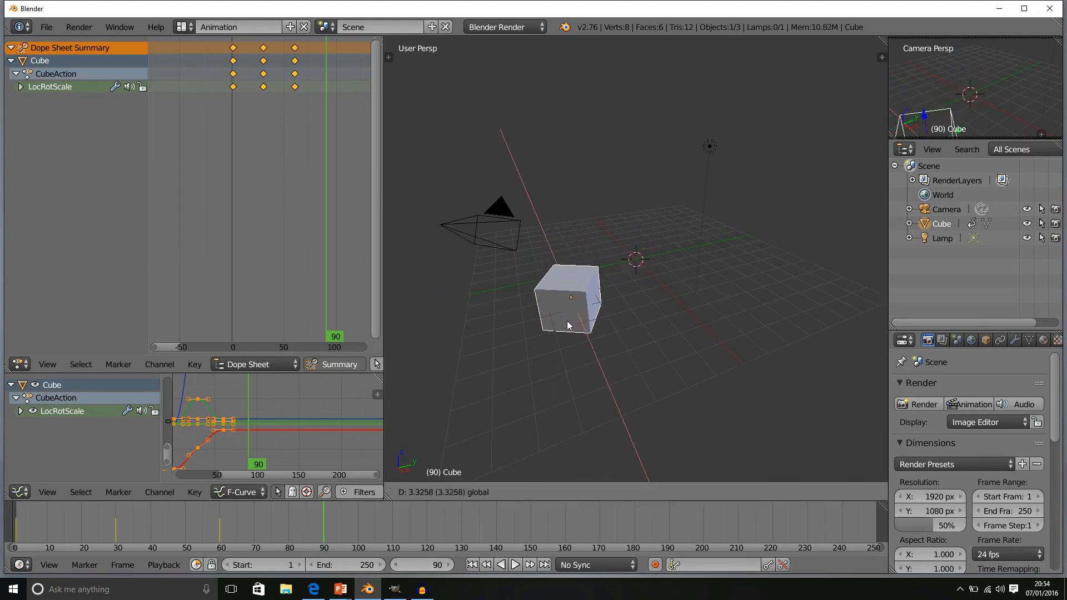
pyautogui.click(568, 322)
# Step: Rotate the cube 30° about the global Z axis and insert a LocRotScale keyframe at frame 90
pyautogui.press('r')
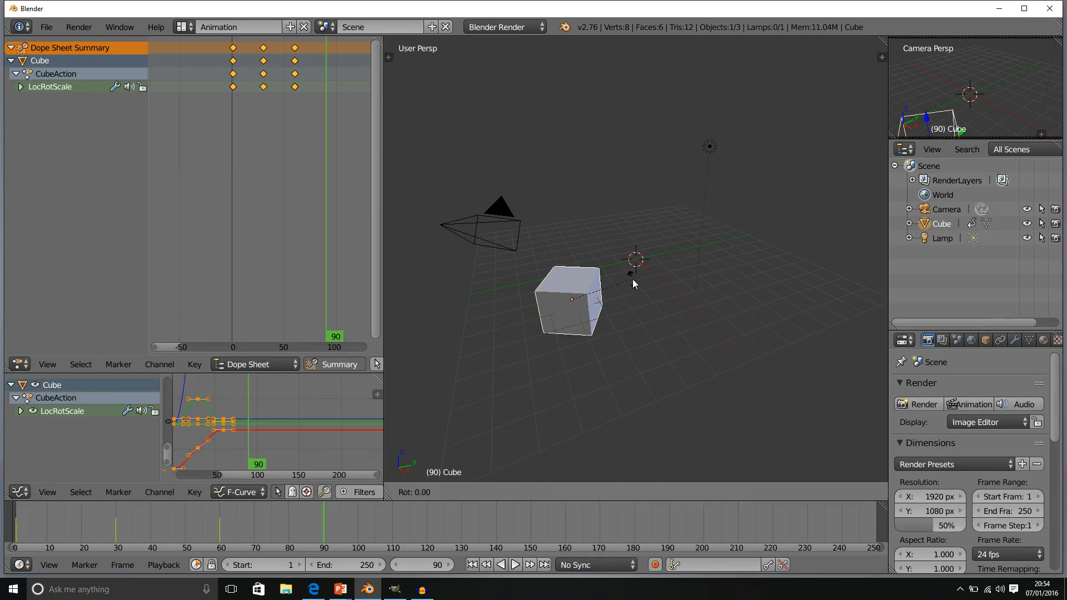
pyautogui.press('z')
pyautogui.write('30')
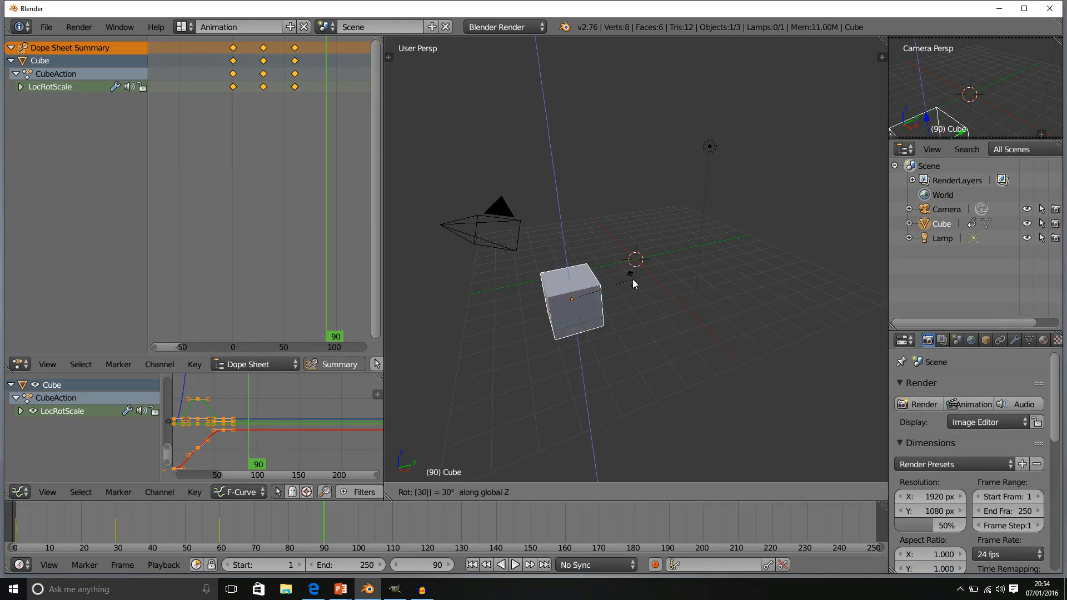
pyautogui.press('Return')
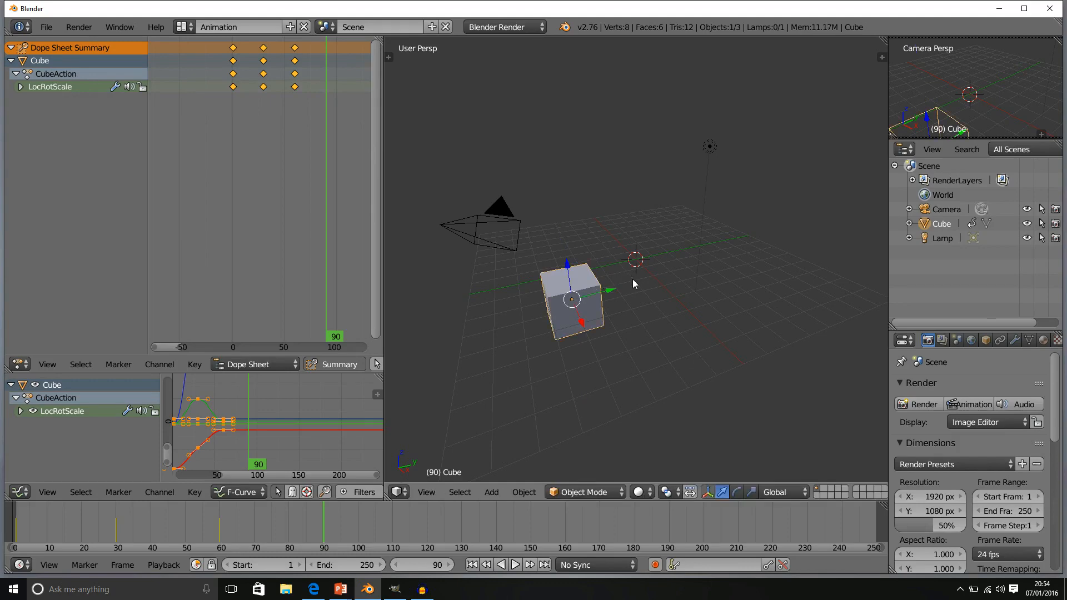
pyautogui.press('i')
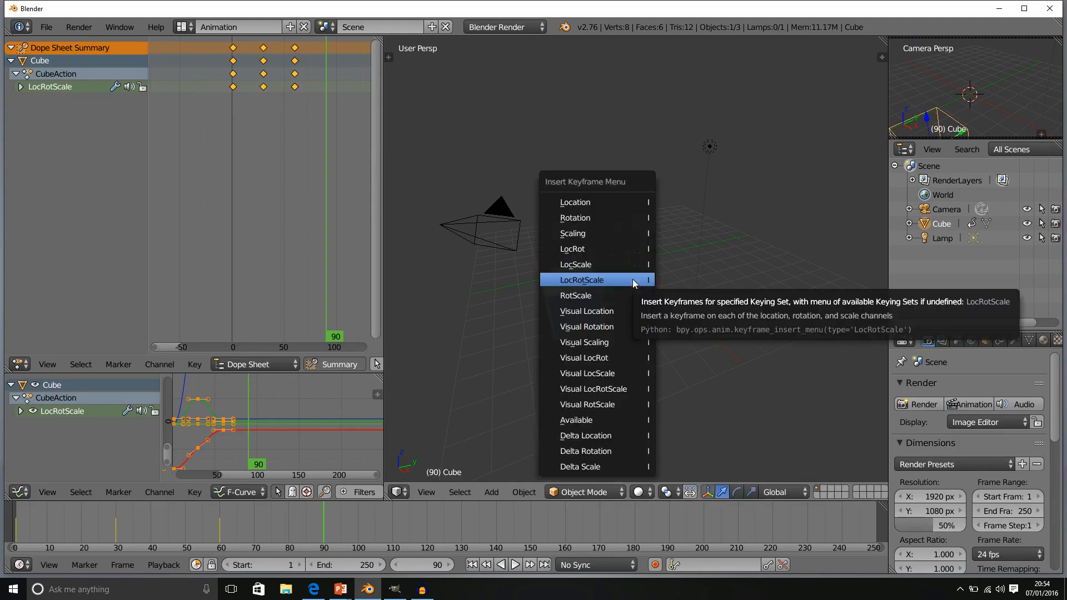
pyautogui.click(632, 279)
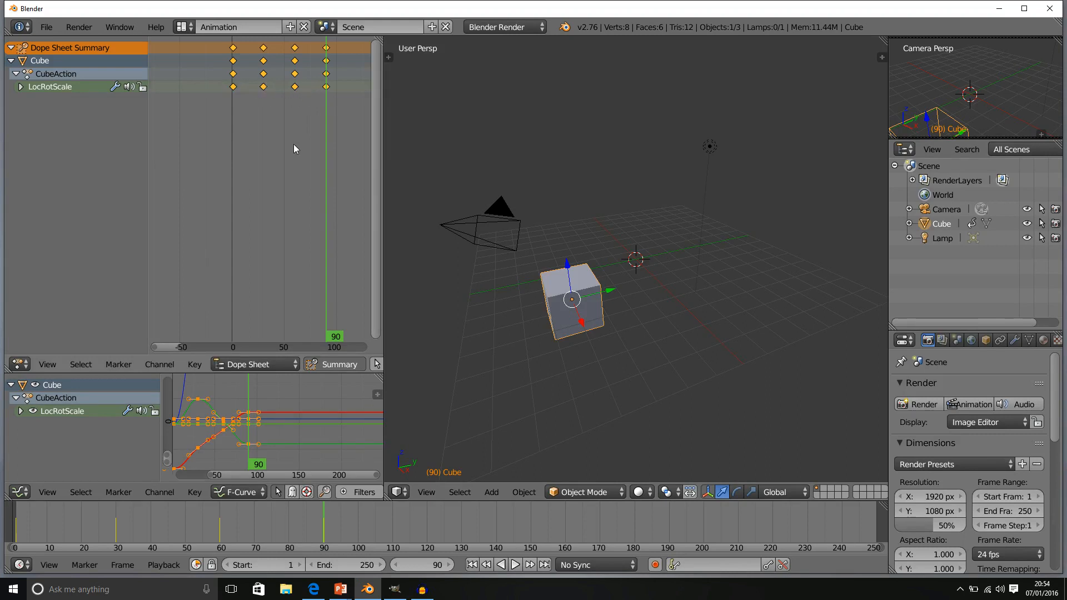
# Step: Play the cube's animation from frame 1 through all four keyframes and stop playback
pyautogui.click(472, 565)
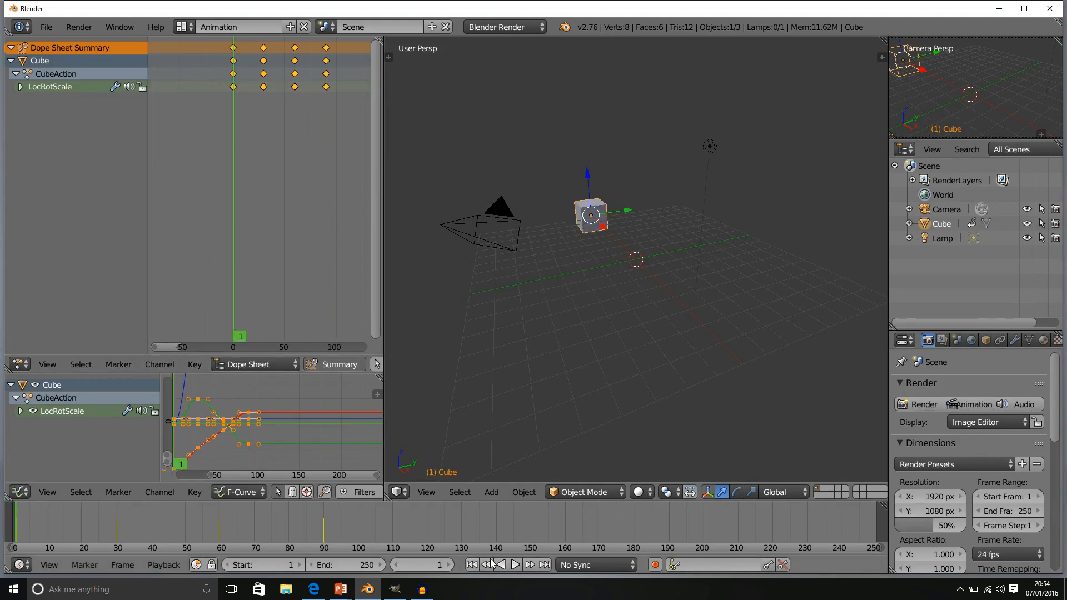
pyautogui.click(518, 569)
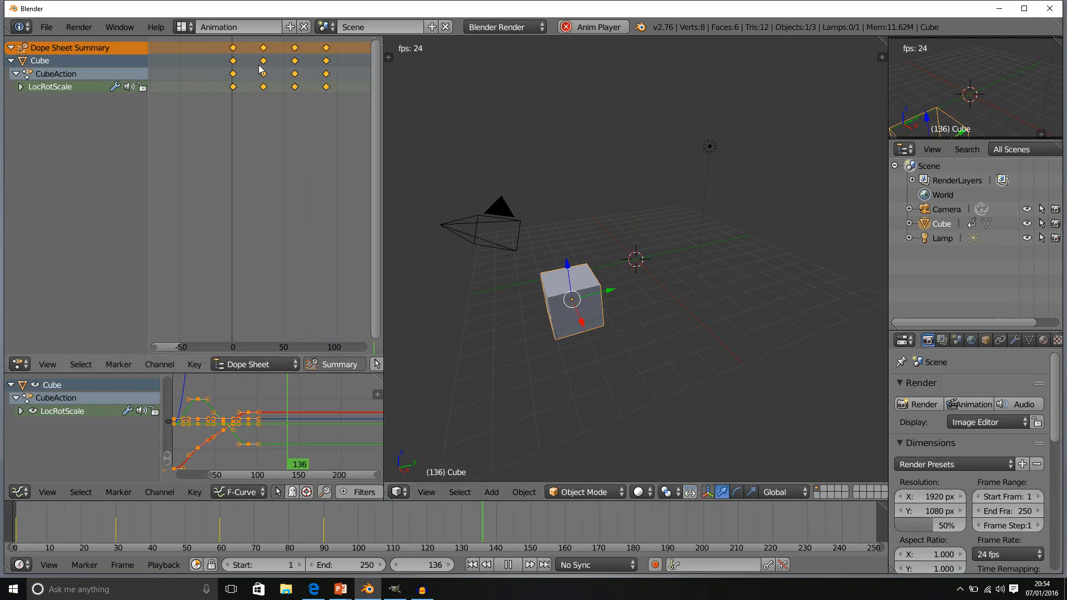
pyautogui.click(509, 565)
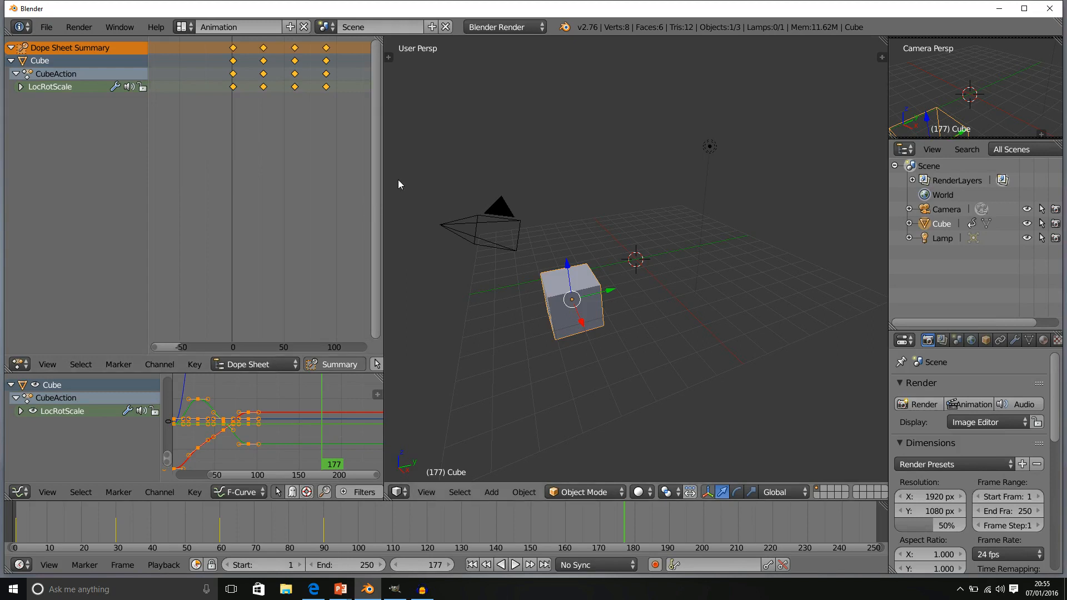
# Step: Move the cube's frame 30 keyframe forward by 14 frames in the Dope Sheet
pyautogui.click(264, 88)
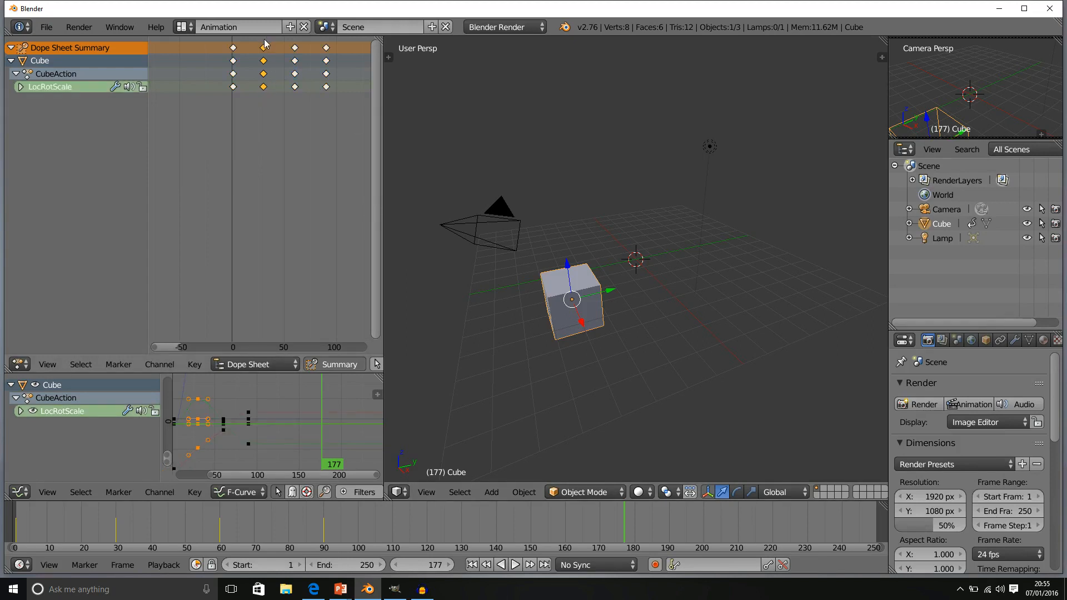
pyautogui.click(295, 87)
pyautogui.click(327, 87)
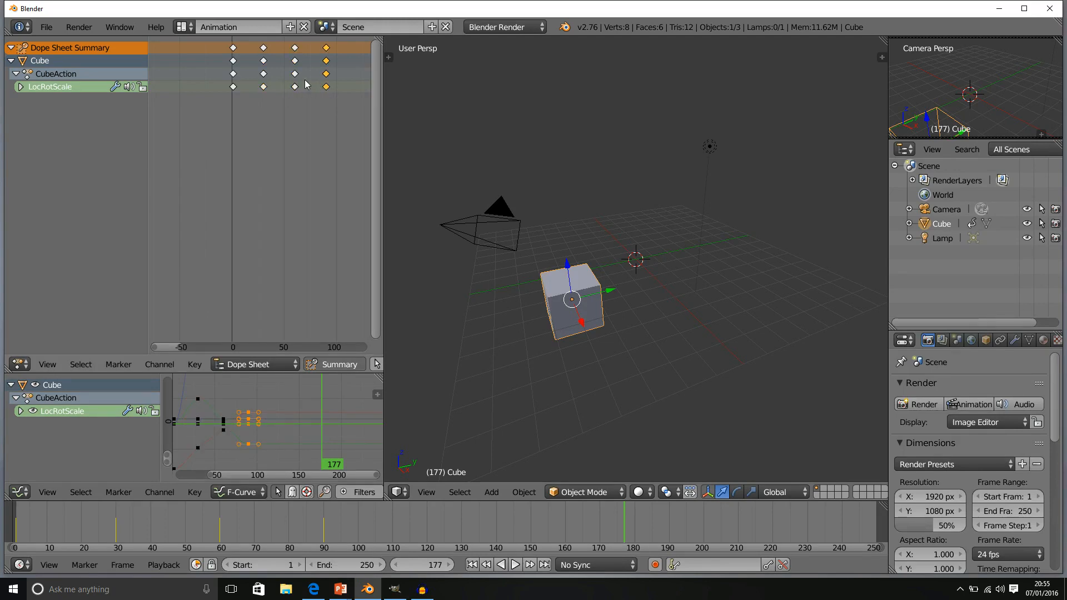
pyautogui.click(264, 87)
pyautogui.press('g')
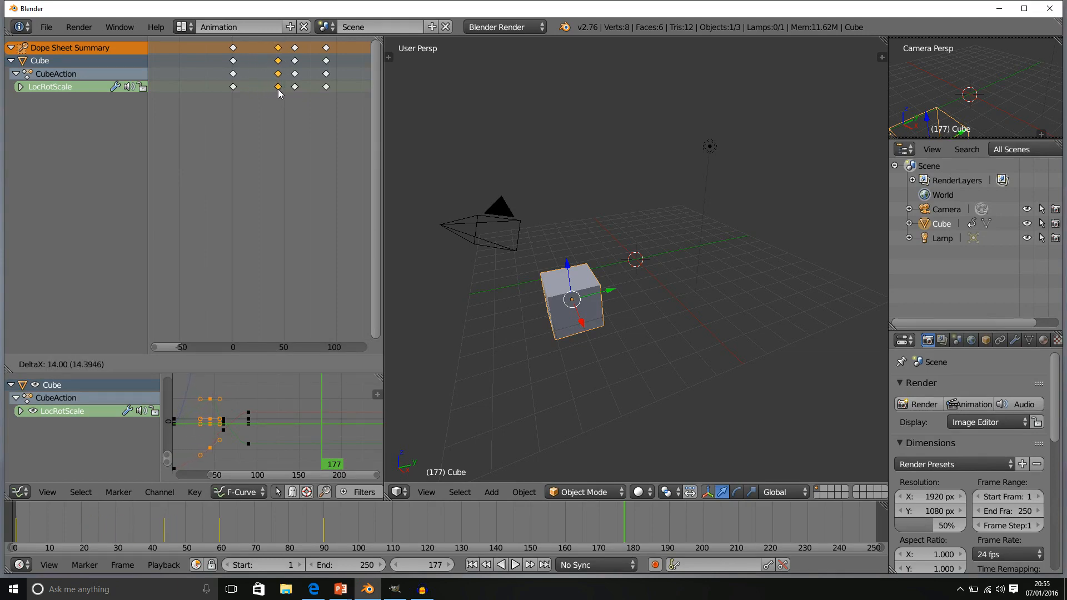
pyautogui.click(279, 91)
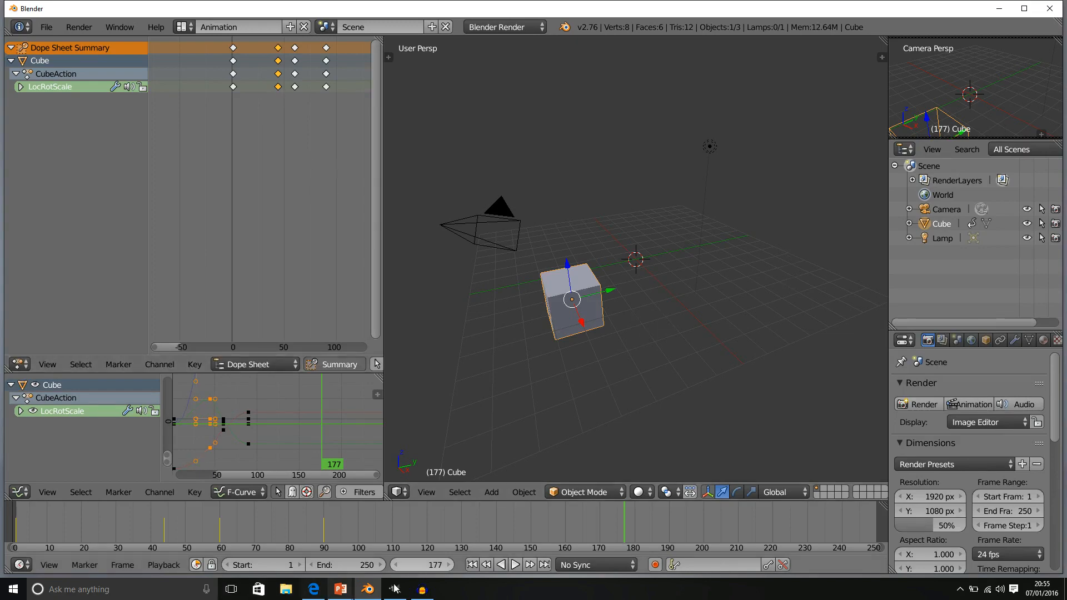
# Step: Replay the animation from frame 1 to check the timing with the shifted second keyframe, and stop playback
pyautogui.click(472, 564)
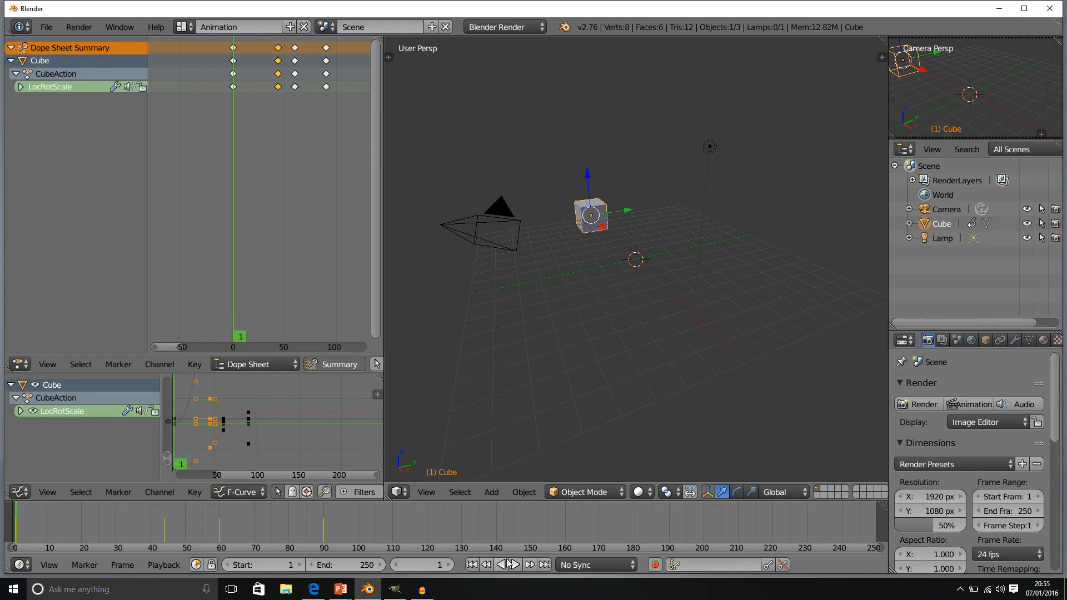
pyautogui.click(516, 564)
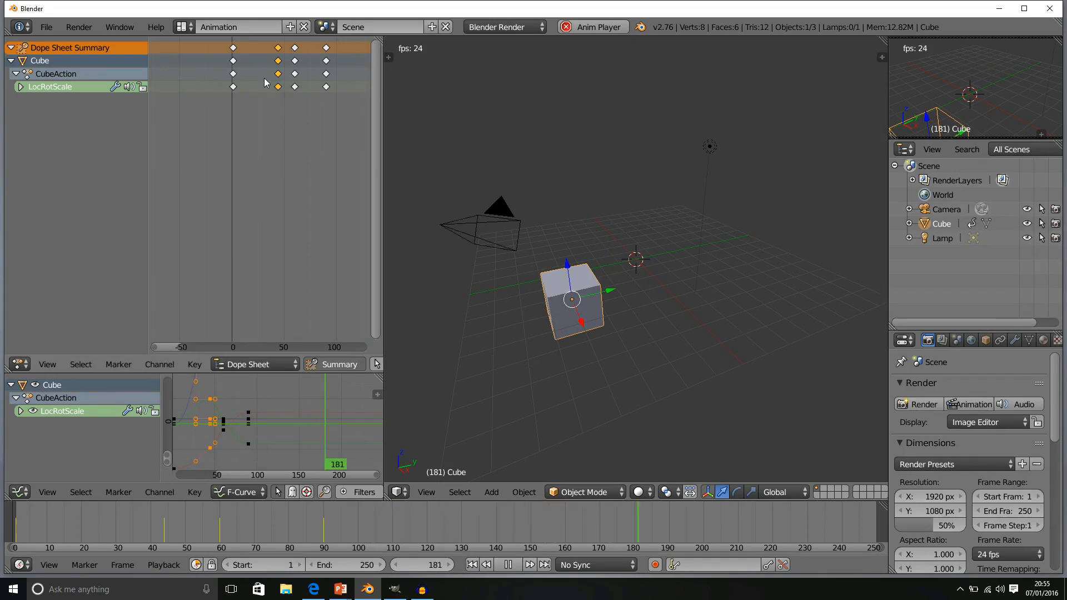
pyautogui.click(503, 564)
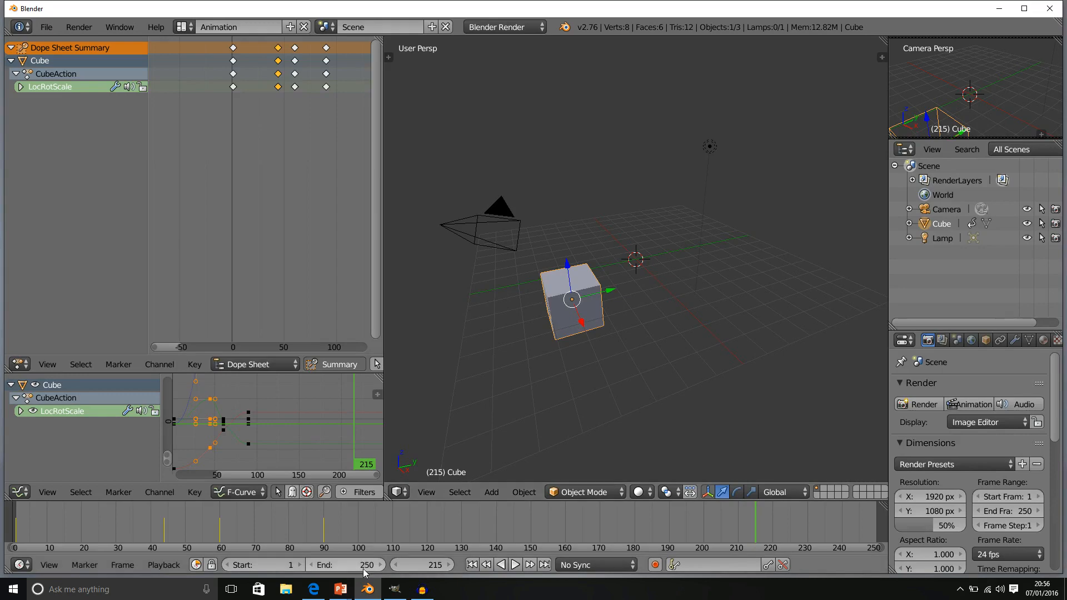
# Step: Switch to the PowerPoint slide about the Dope Sheet to review its points, and return to Blender
pyautogui.click(340, 588)
pyautogui.click(395, 545)
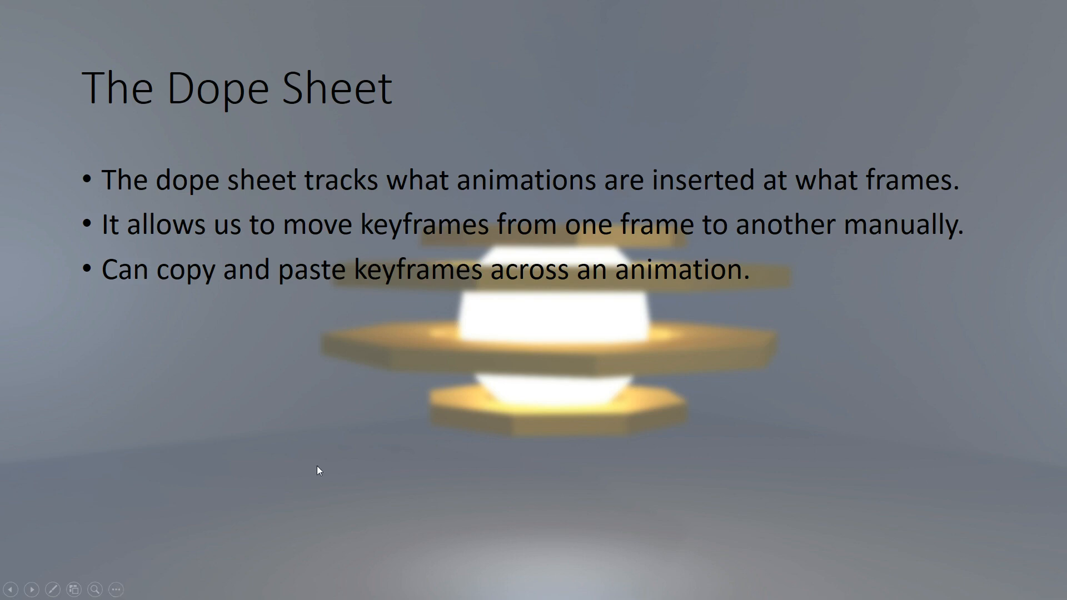
pyautogui.press('super')
pyautogui.click(376, 590)
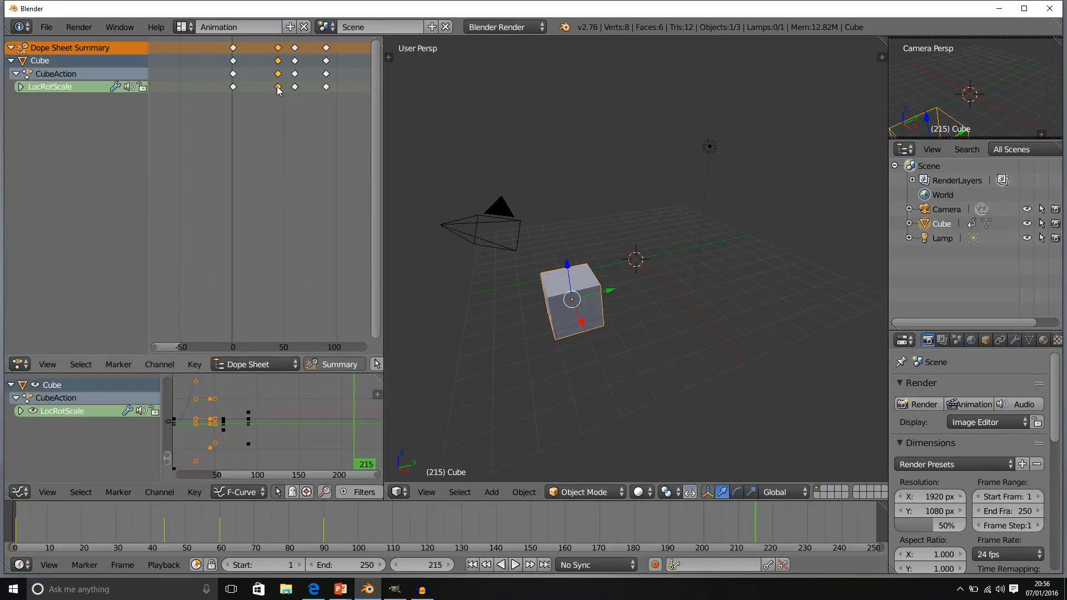
# Step: Copy the cube's first keyframe in the Dope Sheet and paste it at frame 120
pyautogui.click(234, 87)
pyautogui.click(192, 365)
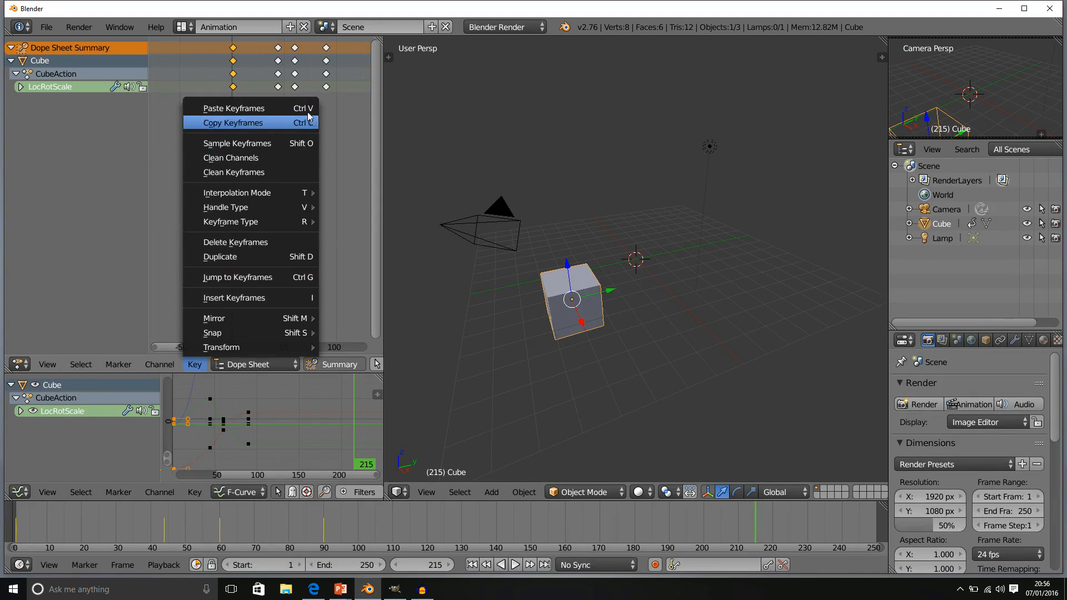
pyautogui.click(252, 122)
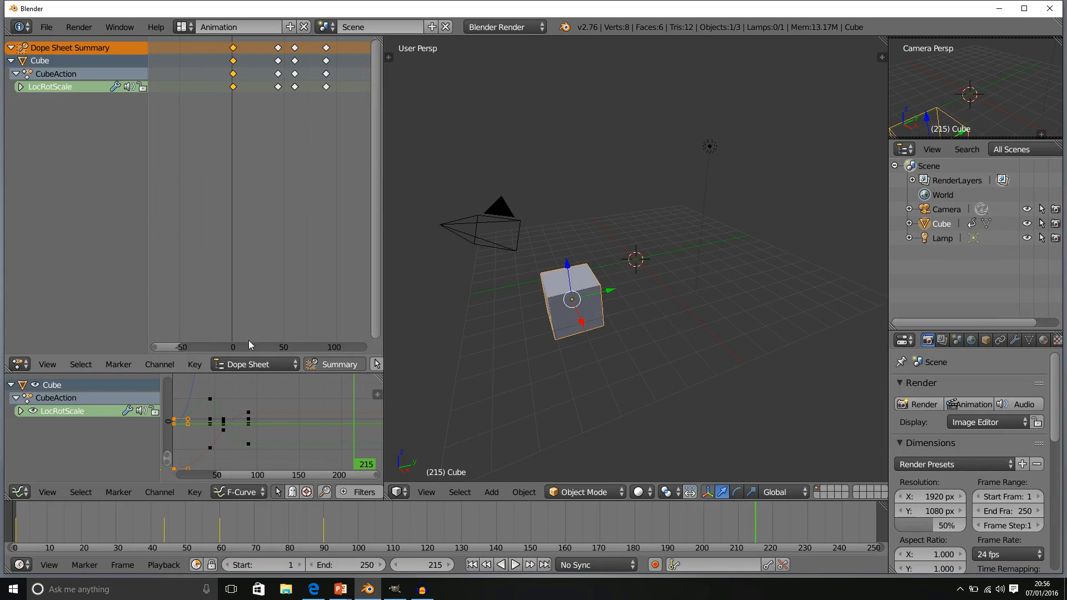
pyautogui.hotkey('alt', 'a')
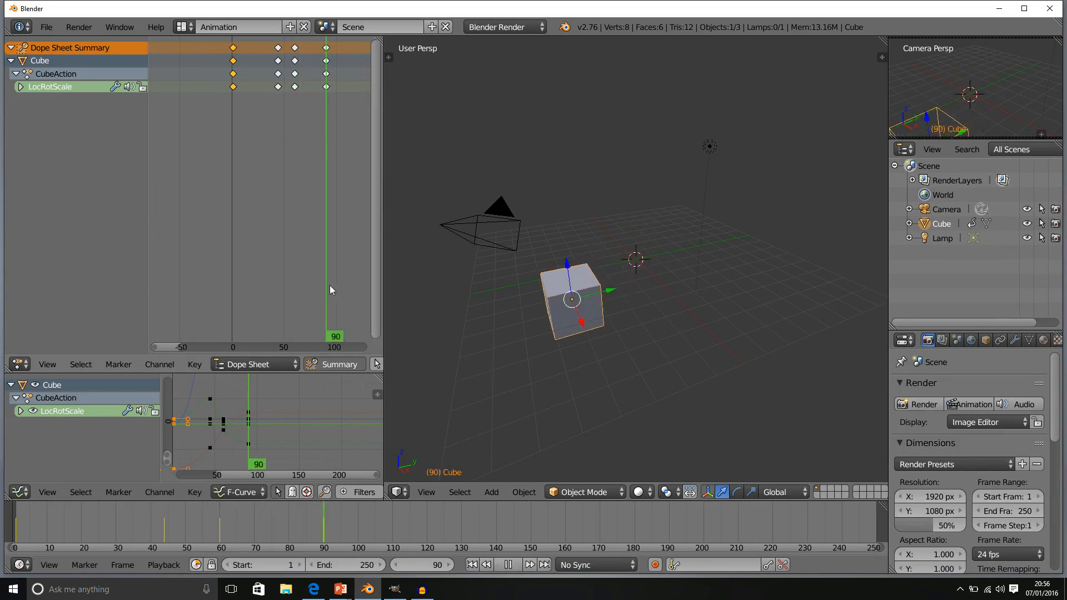
pyautogui.moveTo(356, 287); pyautogui.dragTo(357, 287)
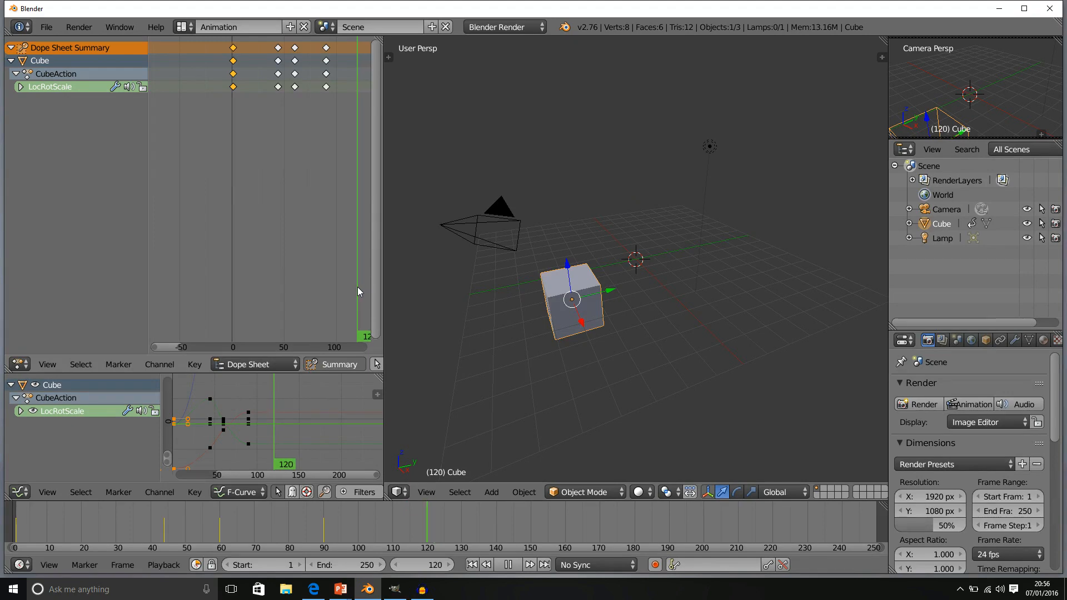
pyautogui.hotkey('alt', 'a')
pyautogui.click(191, 364)
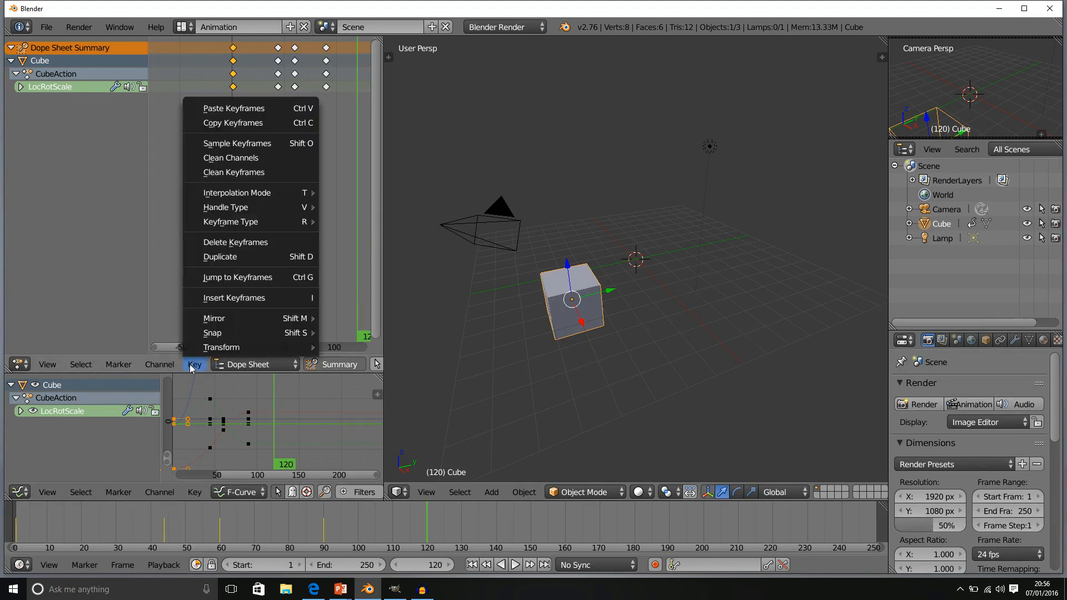
pyautogui.click(266, 109)
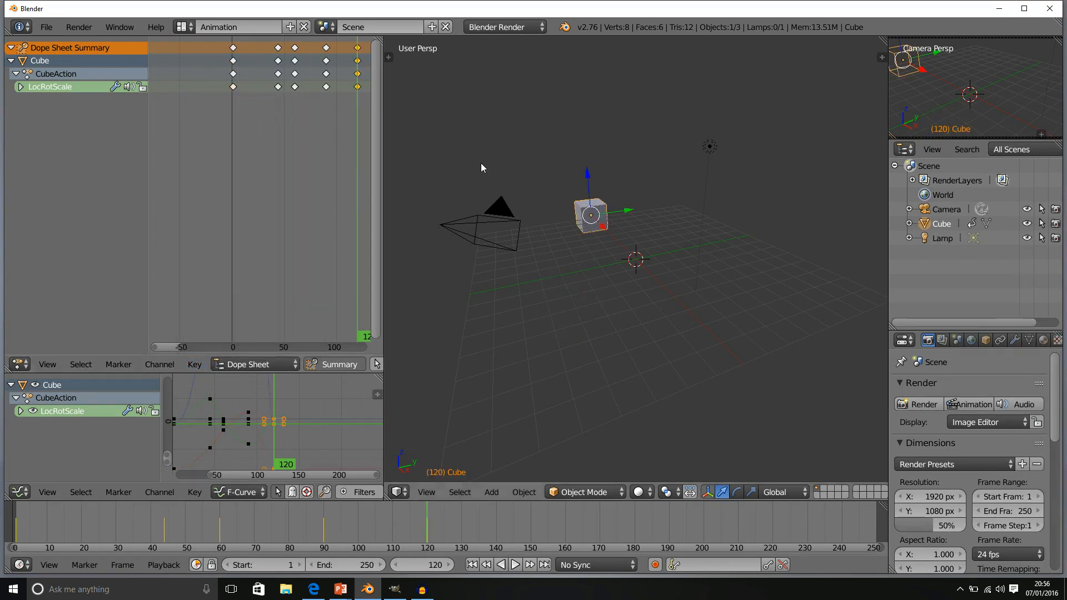
# Step: Play the animation from frame 1 past the pasted keyframe at frame 120 and stop playback
pyautogui.click(471, 565)
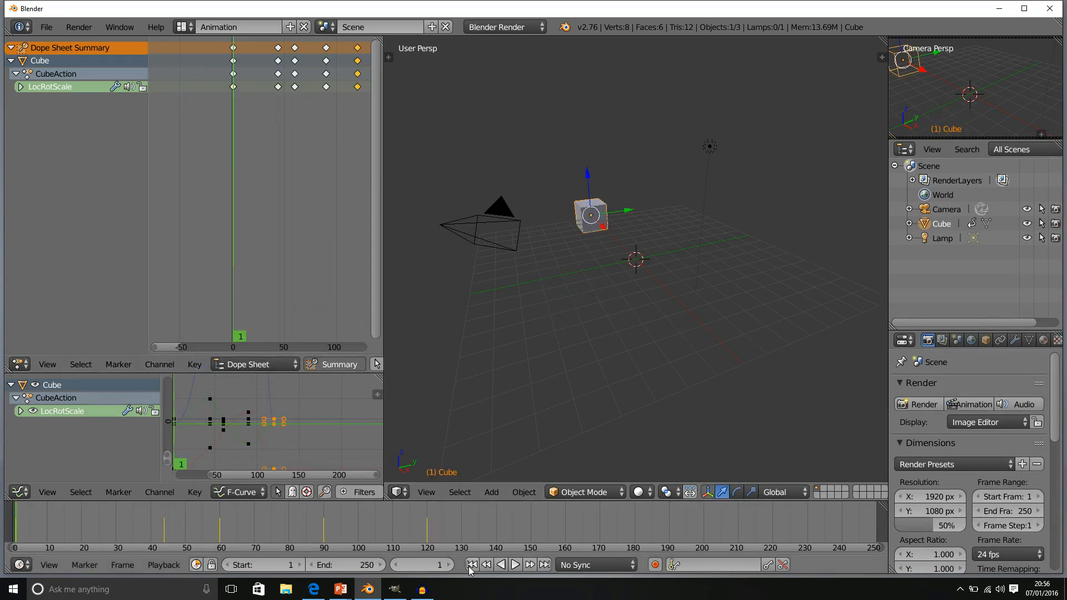
pyautogui.click(513, 565)
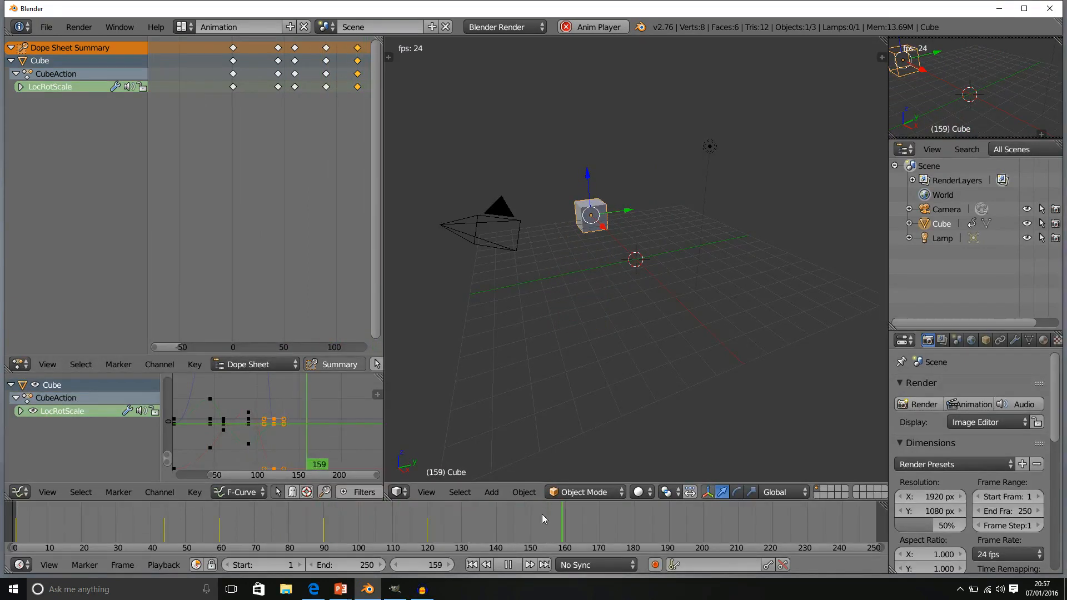
pyautogui.click(508, 565)
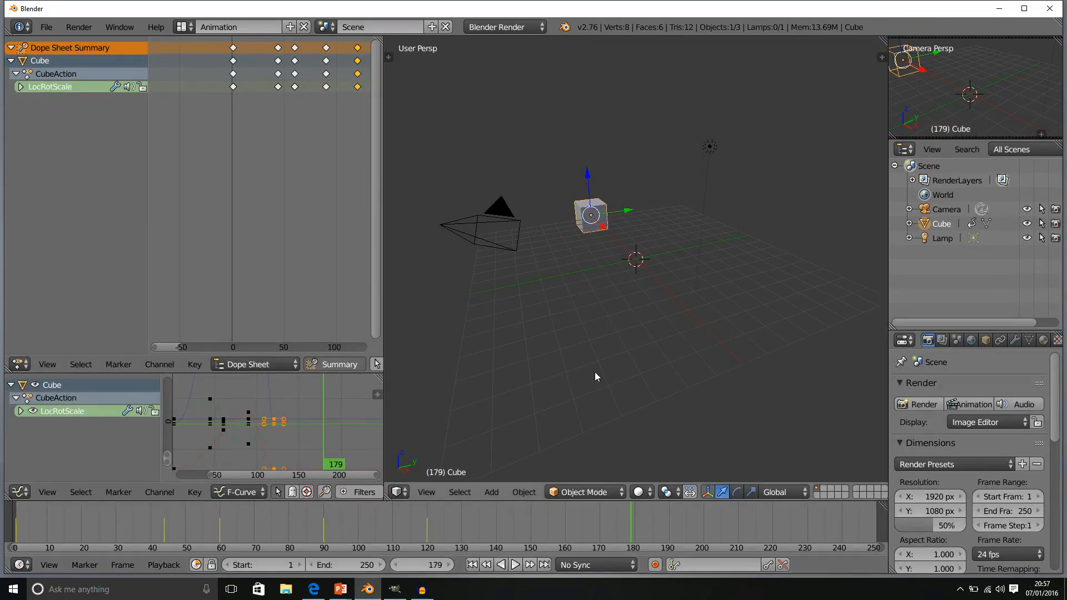